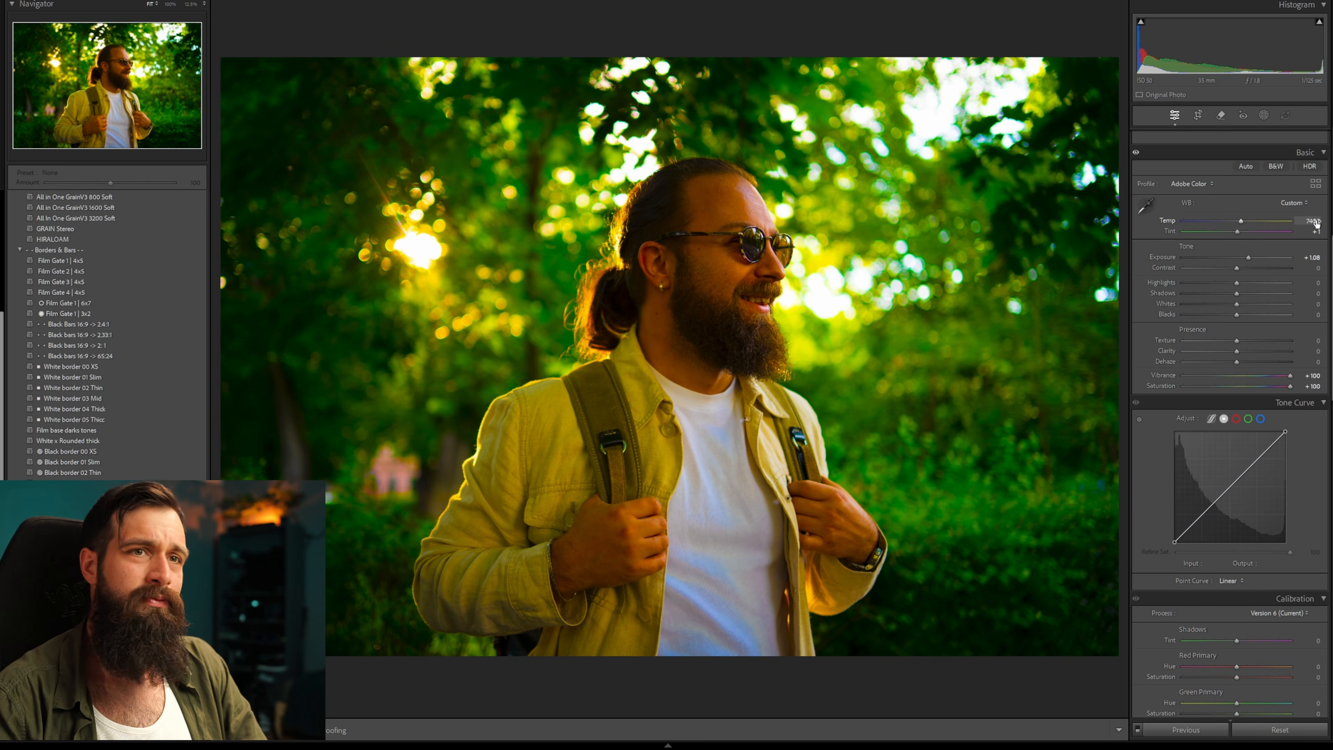
Lower the white balance temperature to about 6300 and undo the last adjustment.
left_click_drag(1237, 221, 1231, 221)
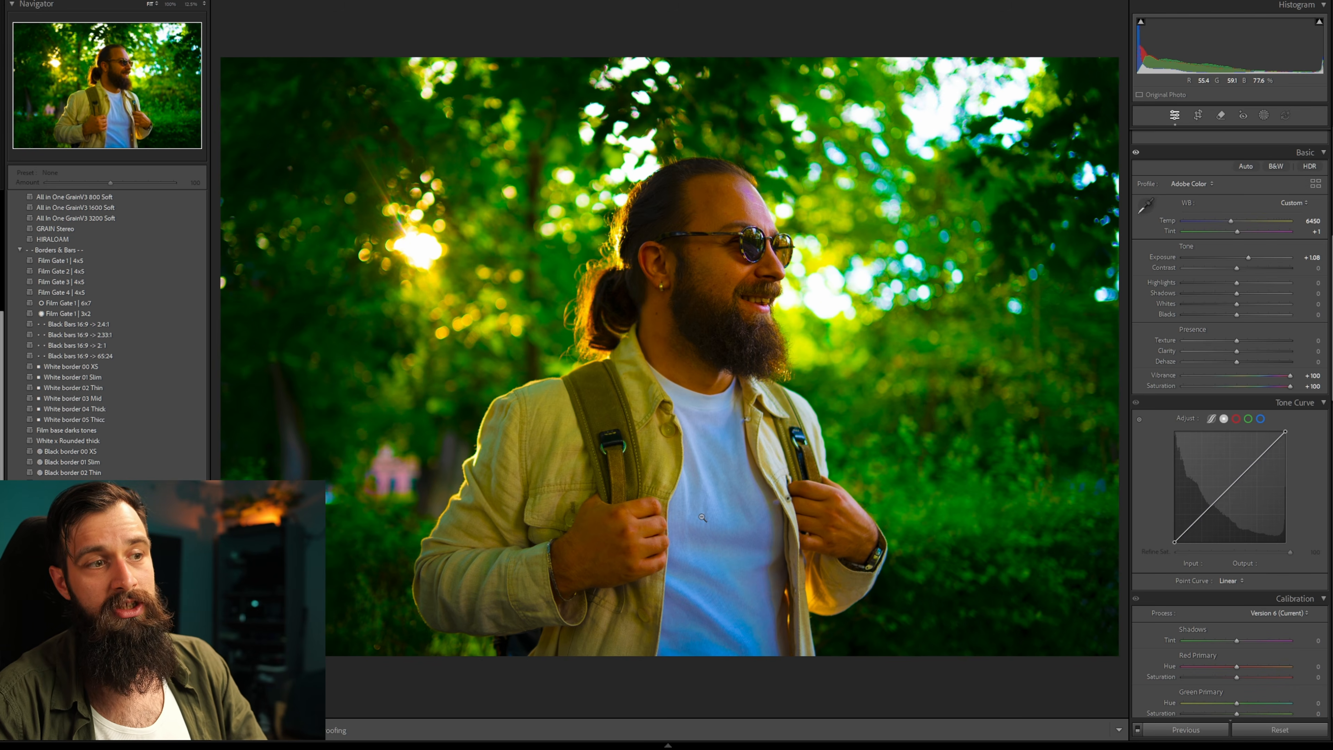
left_click_drag(1311, 221, 1307, 221)
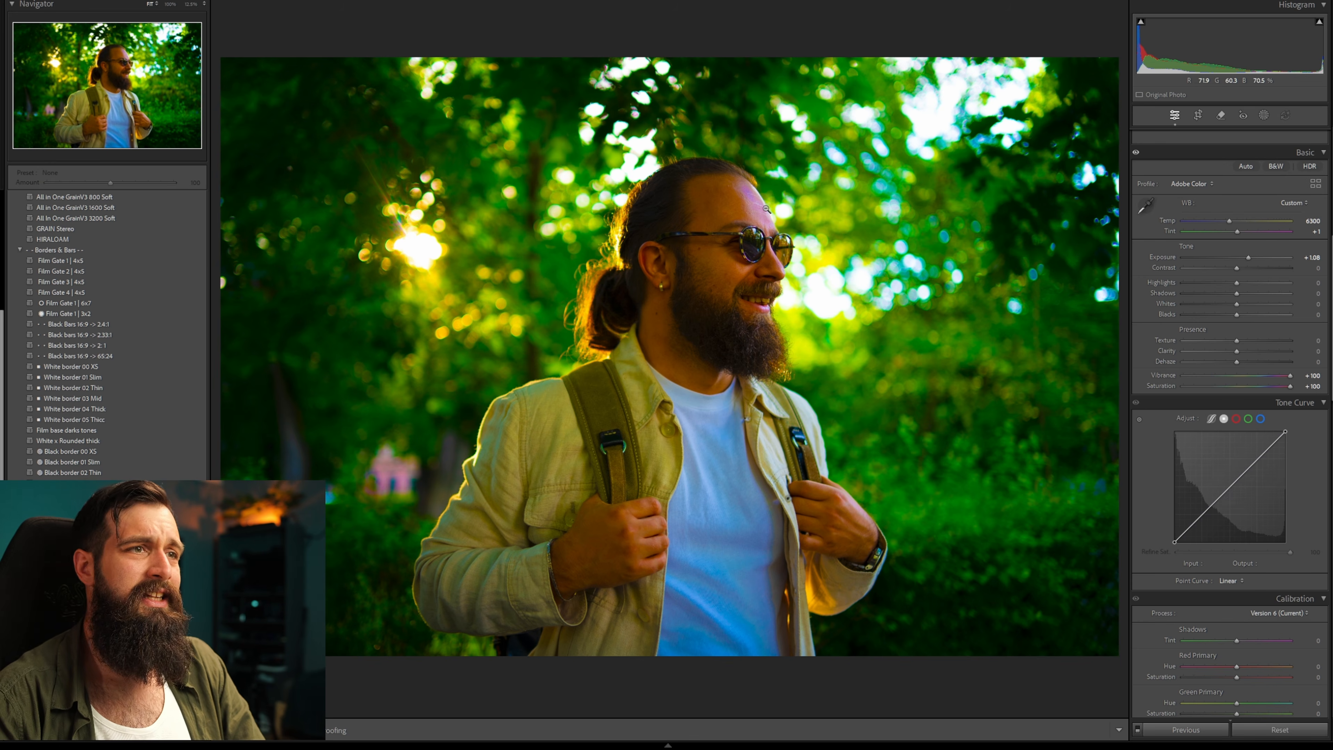
key("ctrl+z")
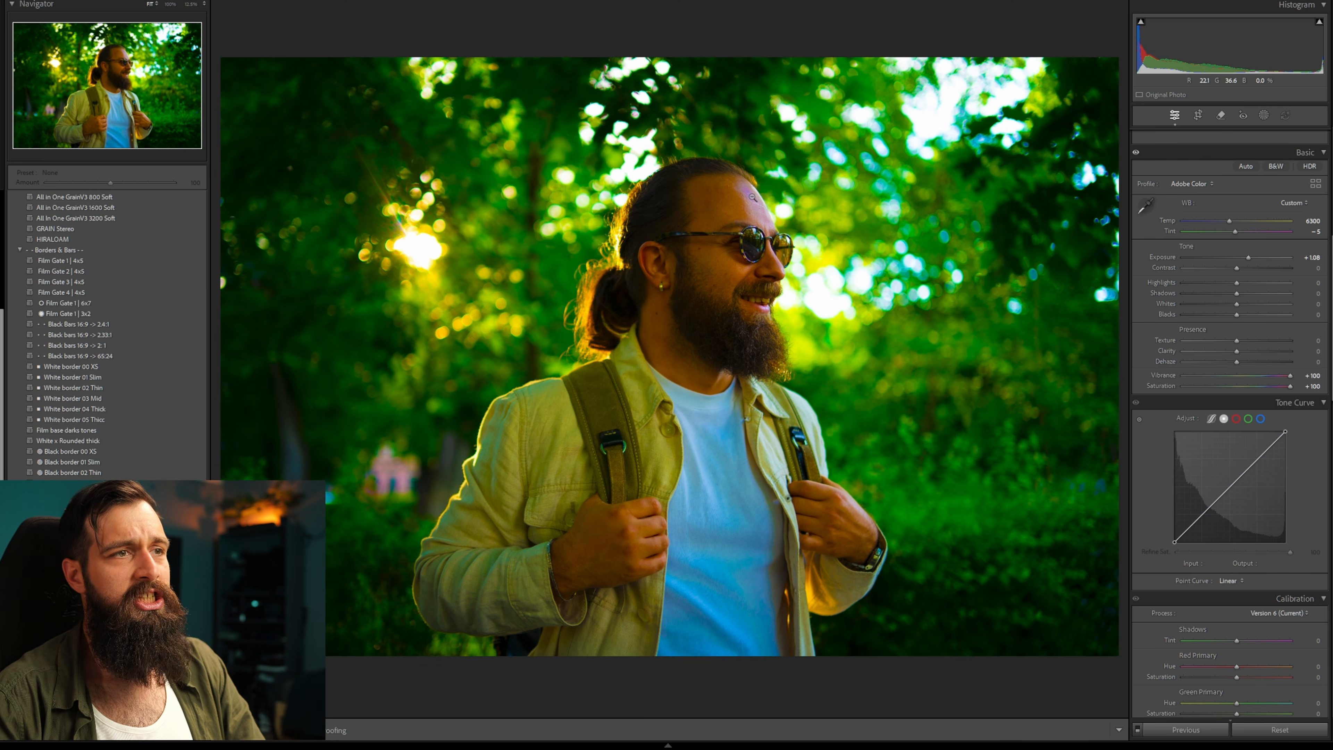
Reset Saturation and Vibrance to zero.
double_click(1286, 387)
double_click(1287, 374)
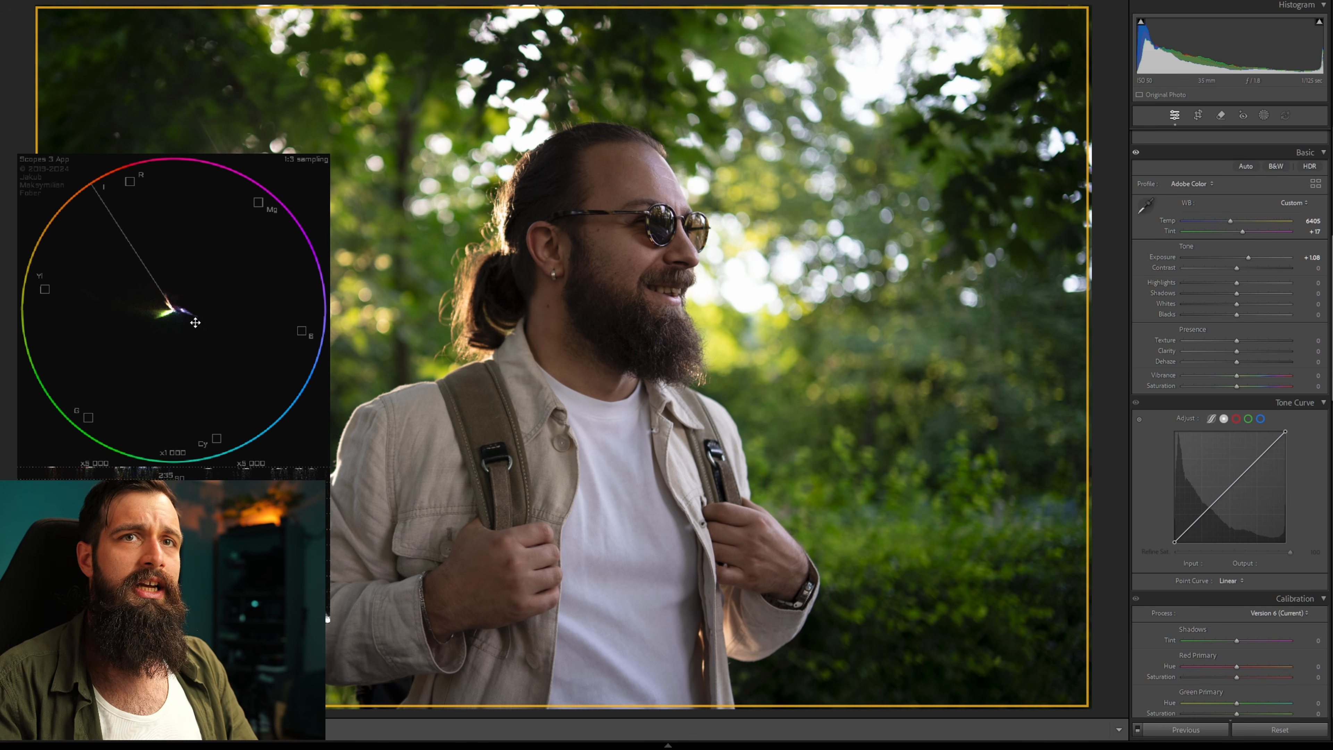
Adjust the white balance to Temp 6564 and Tint +10.
scroll(195, 323, "up", 5)
scroll(198, 331, "up", 1)
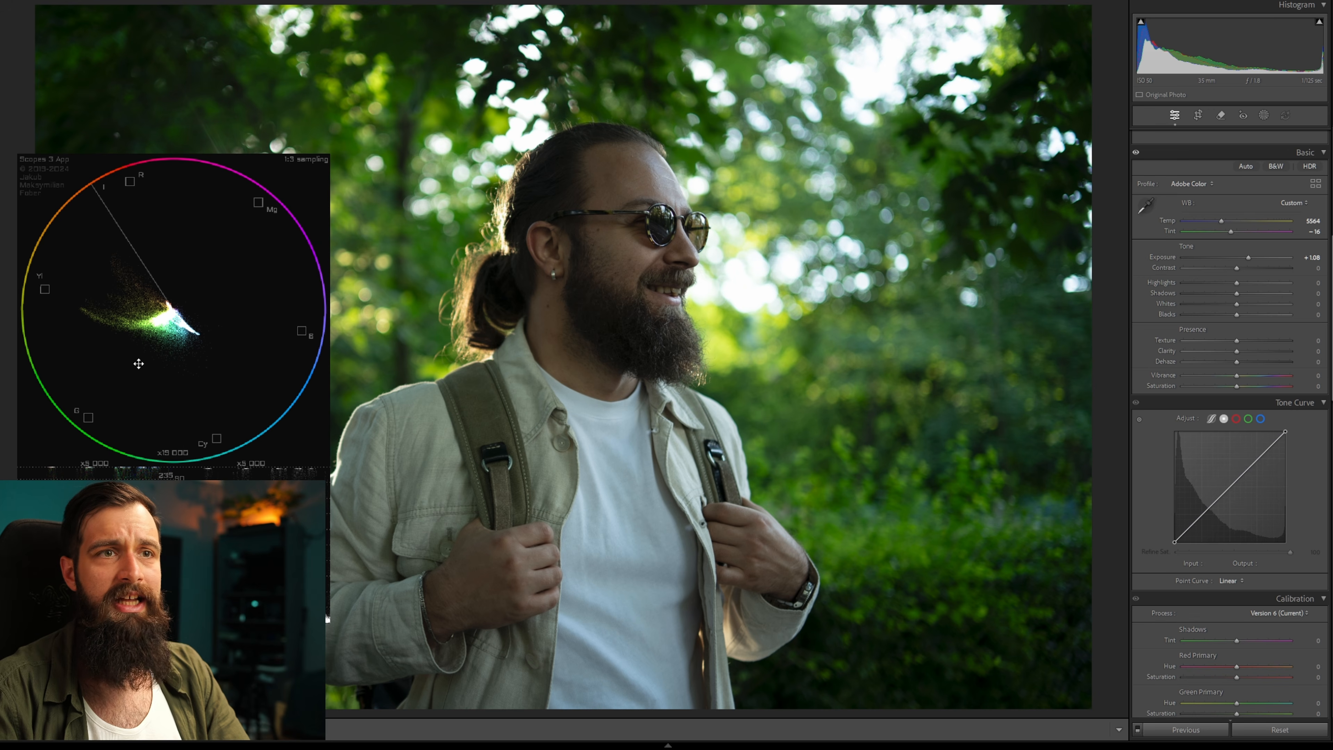
left_click_drag(1307, 236, 1321, 236)
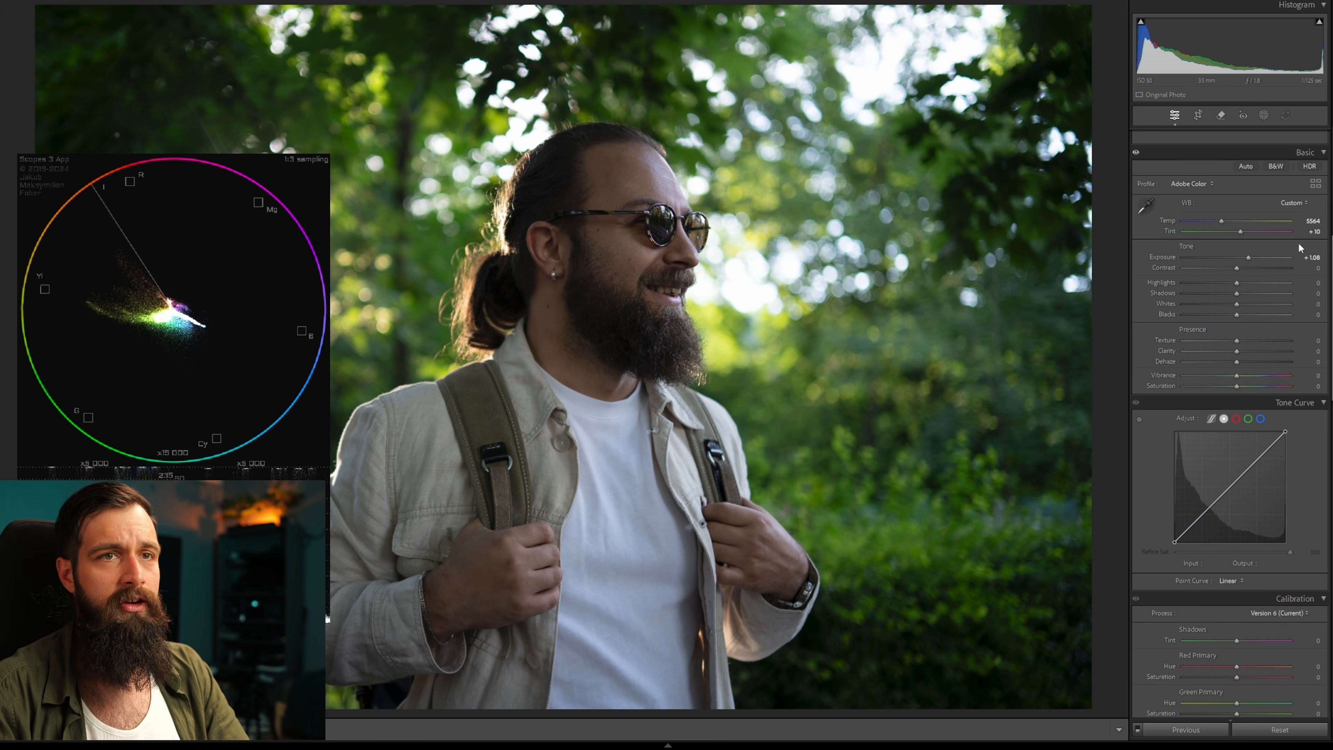
left_click_drag(1315, 222, 1329, 223)
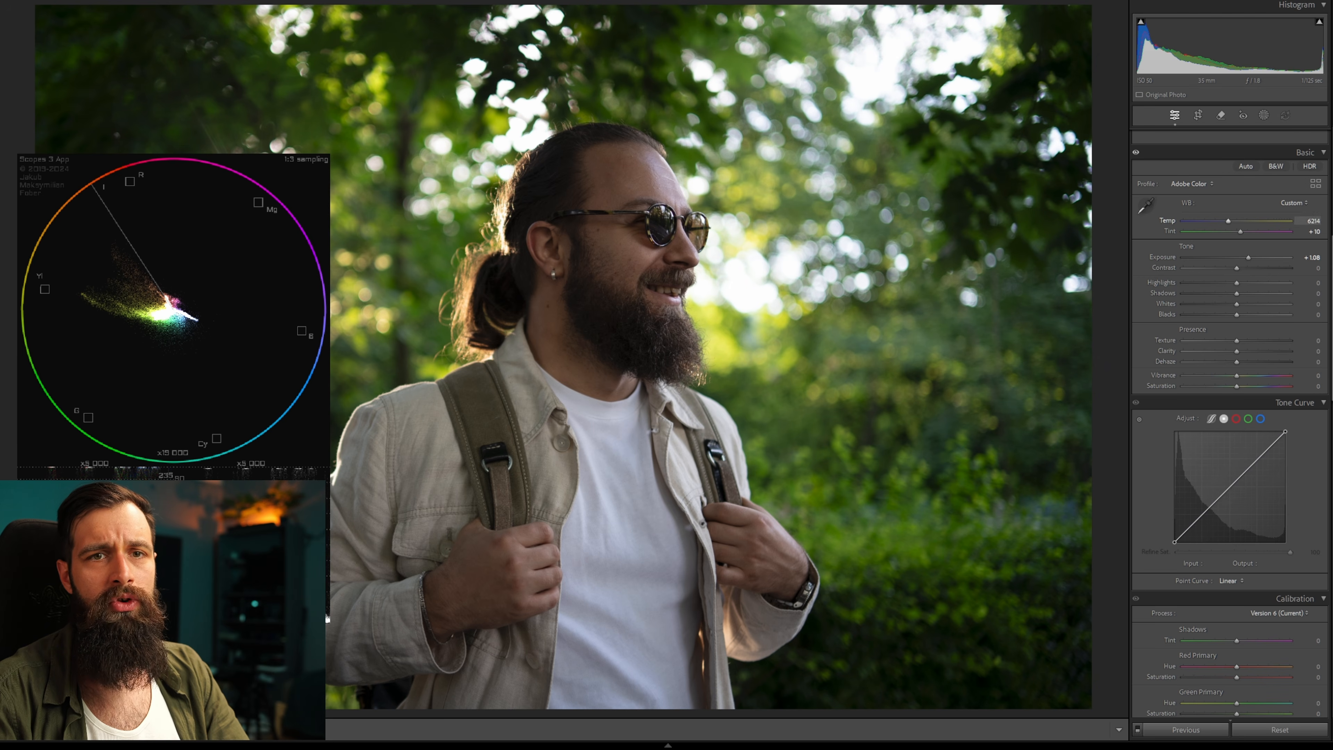
scroll(173, 311, "down", 14)
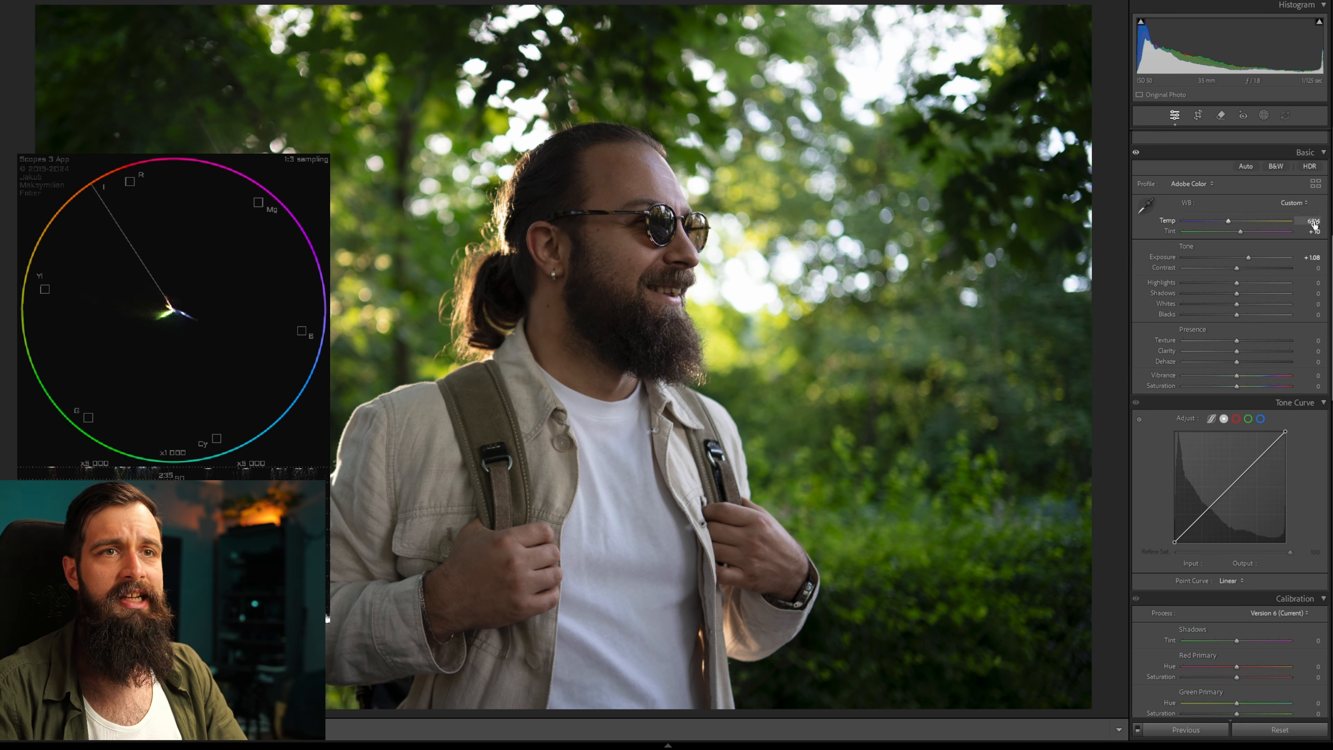
left_click_drag(1313, 221, 1319, 221)
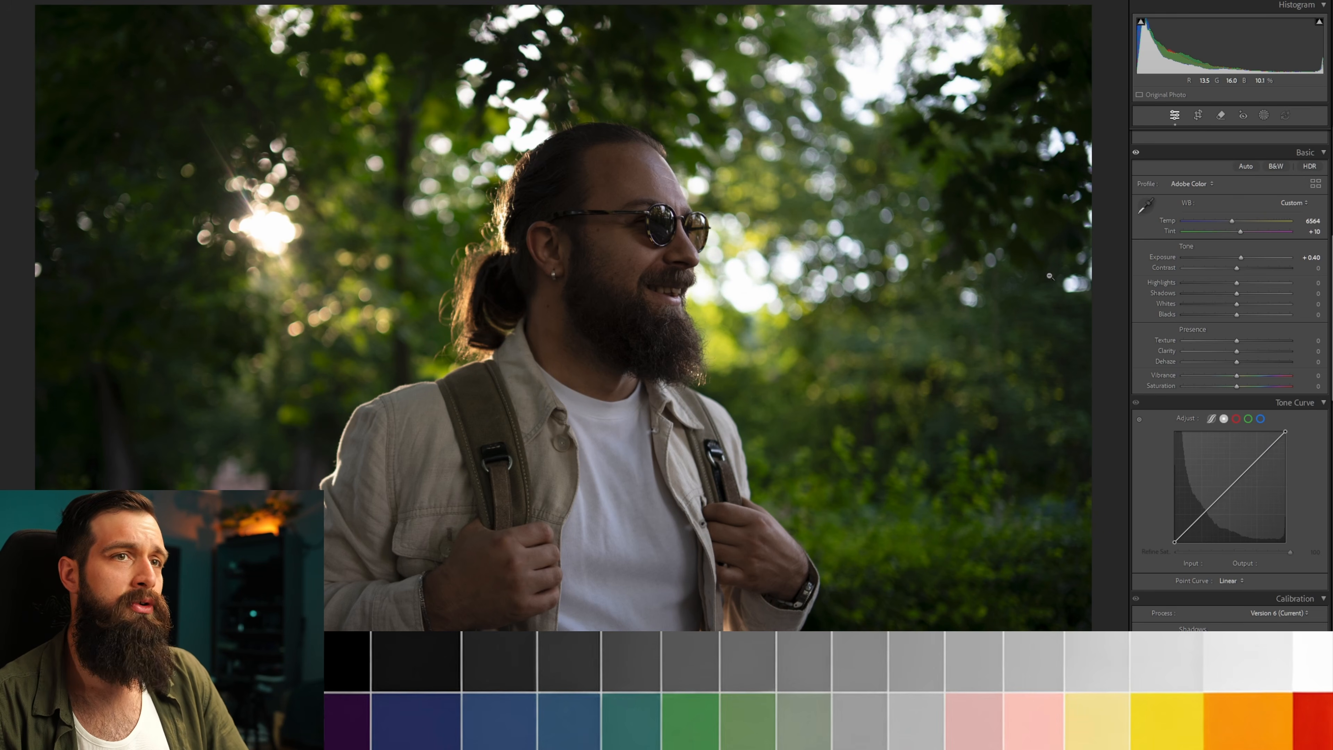
Apply the FalseColor Pro profile and raise Exposure to +1.28.
left_click(1190, 184)
left_click(1216, 209)
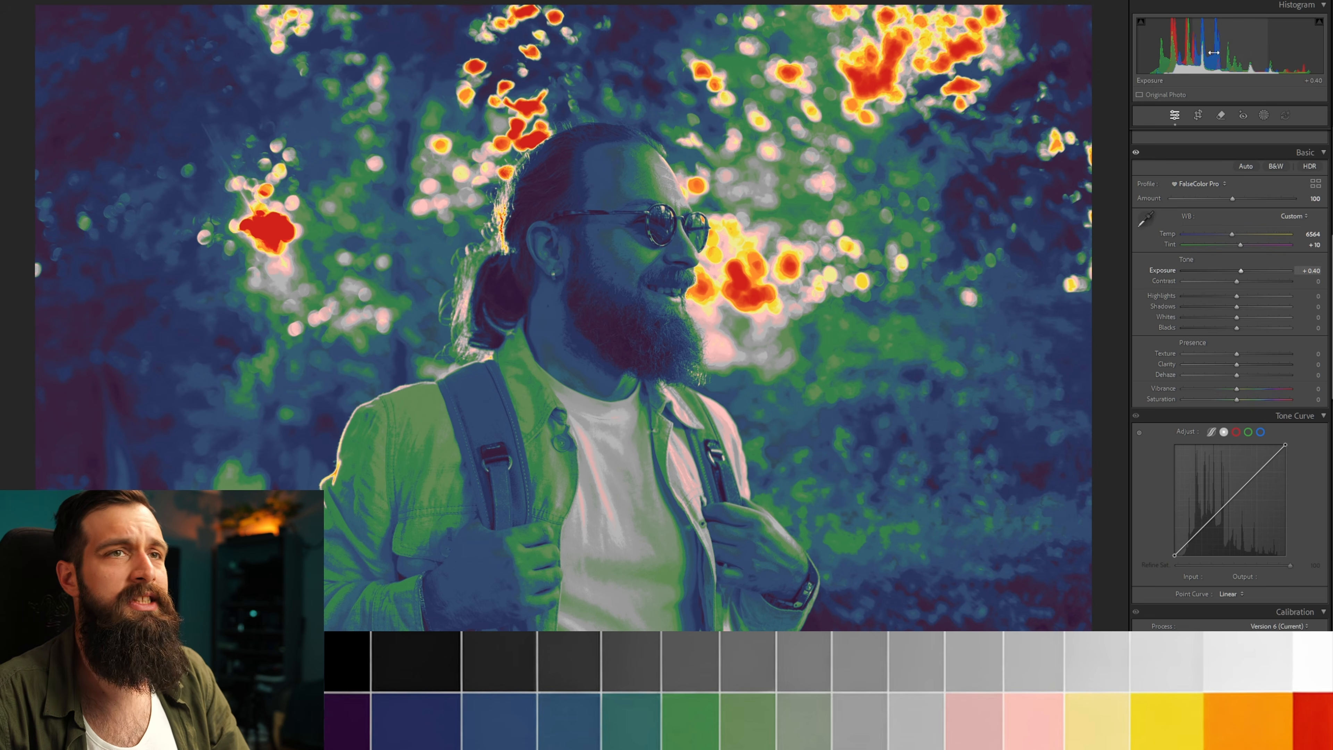
left_click_drag(1238, 48, 1274, 47)
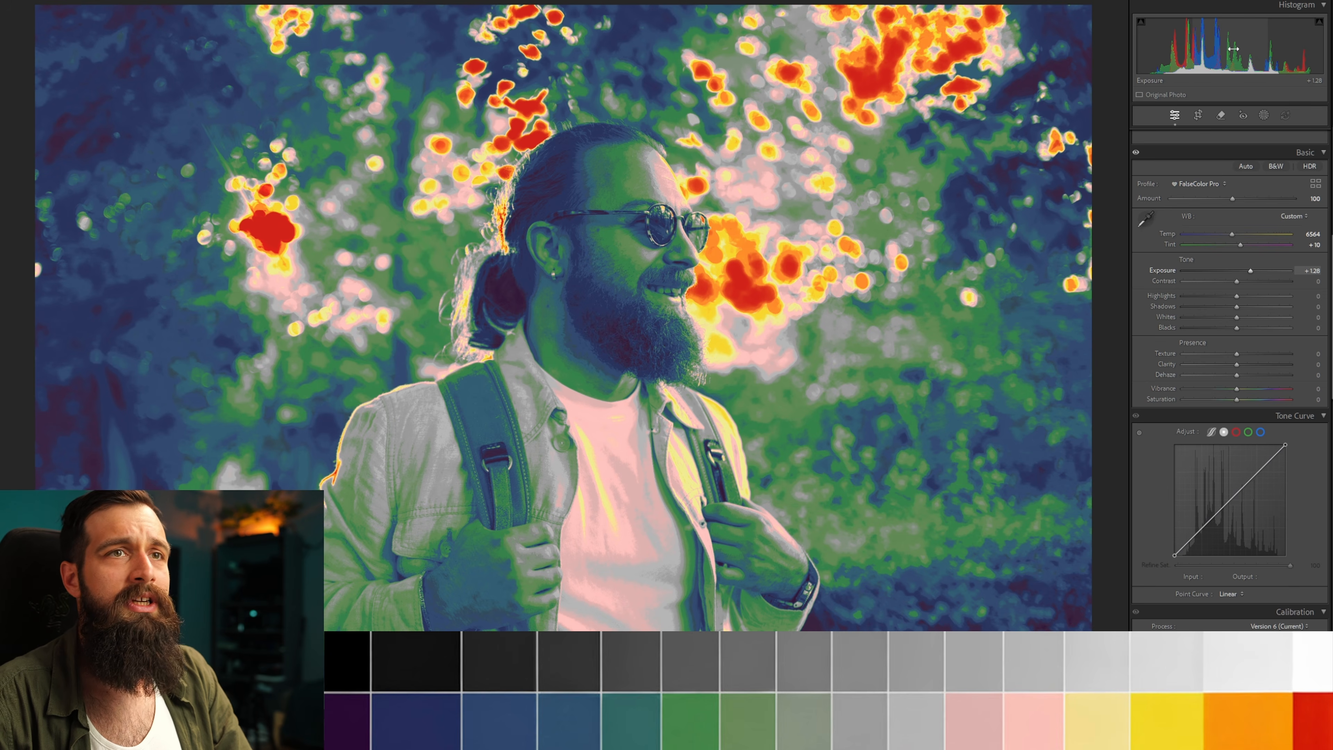
Set Highlights to -52, Shadows to +10 and Blacks to +26.
left_click_drag(1286, 50, 1259, 50)
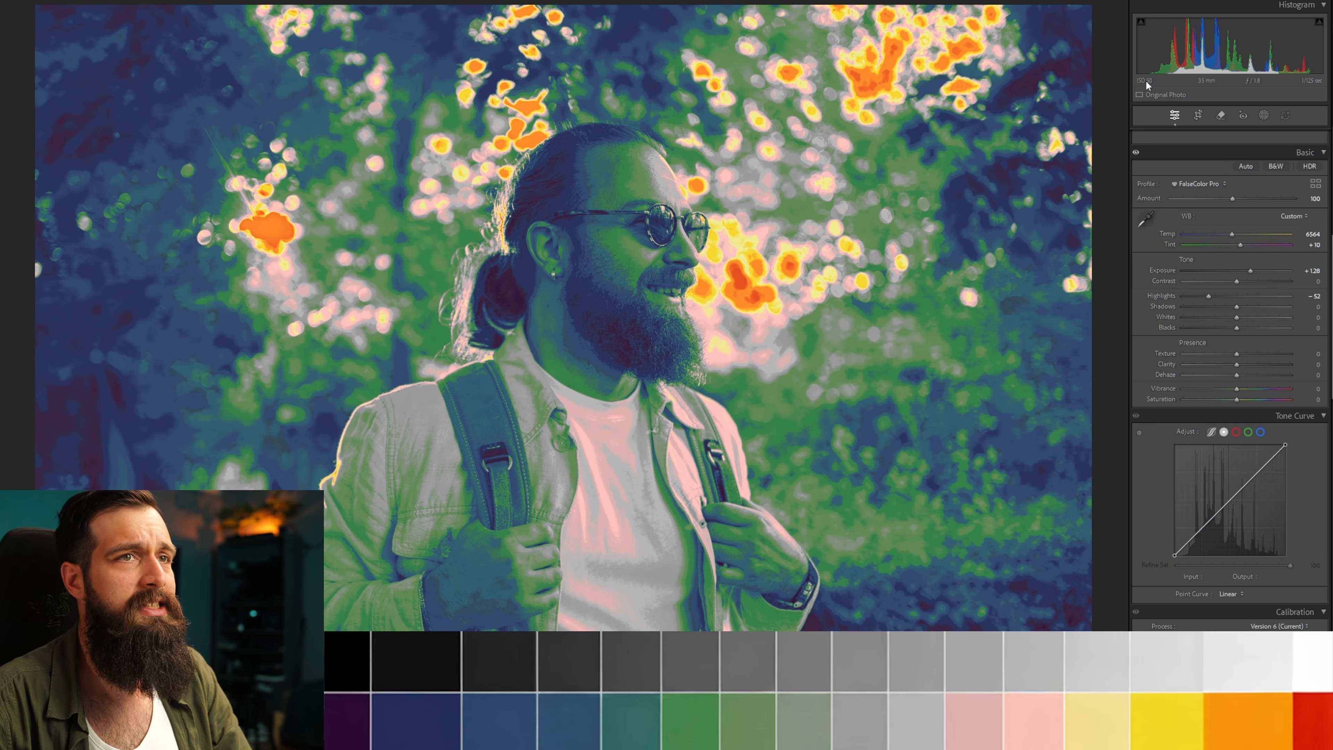
left_click_drag(1149, 52, 1157, 52)
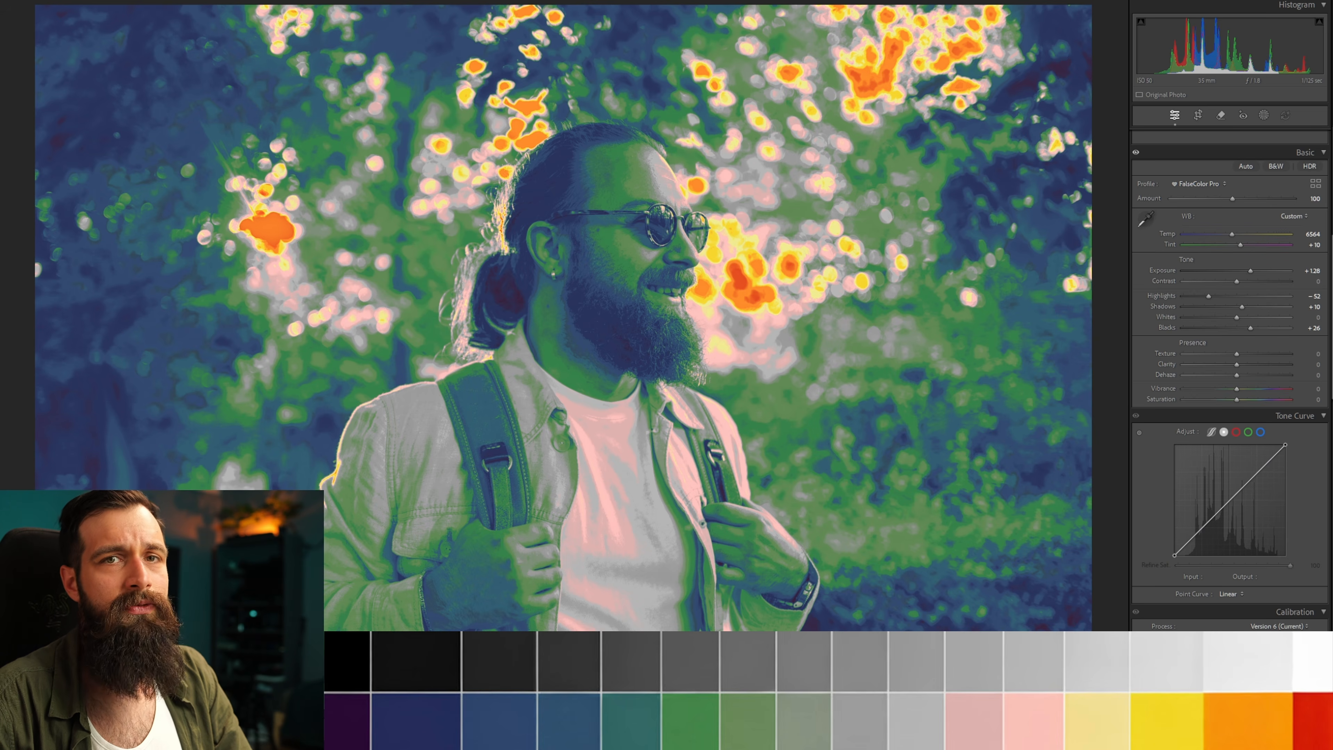
Switch the profile back to Adobe Color.
left_click(1181, 184)
left_click(1202, 196)
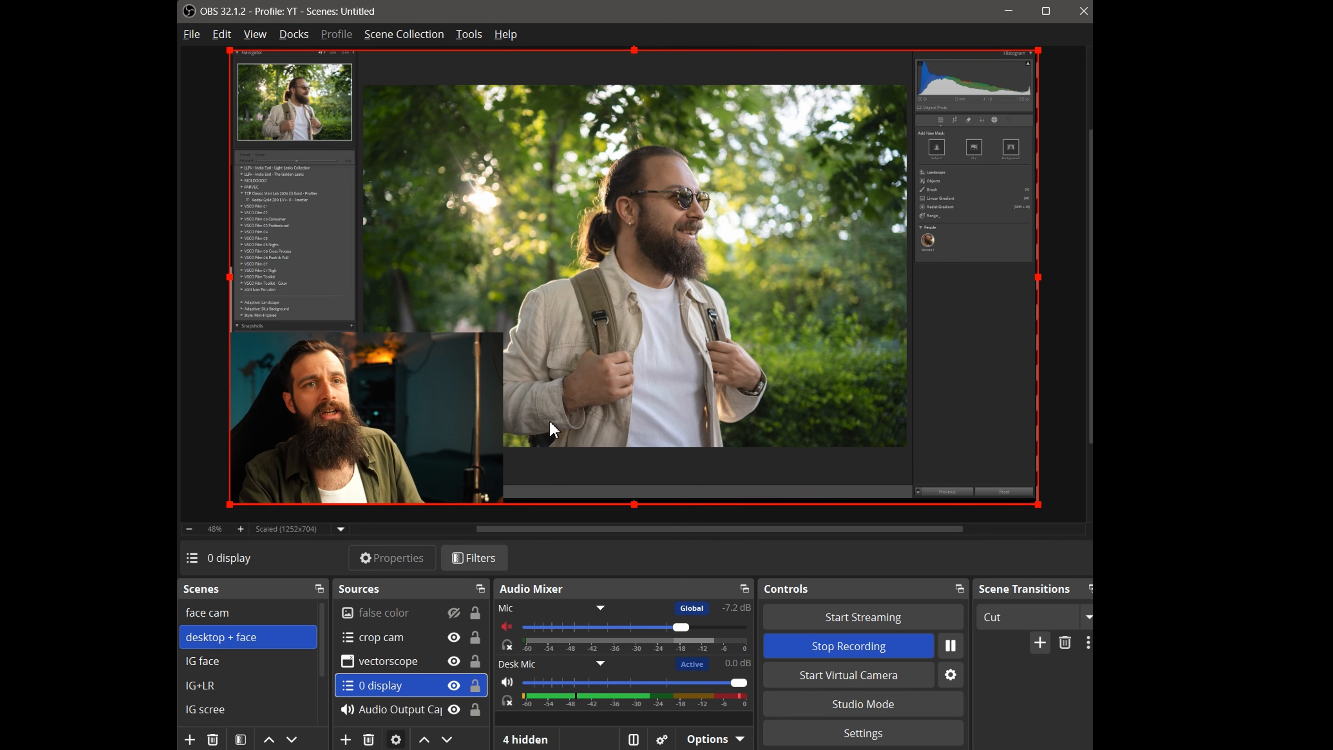
Enable the Apply LUT filter on the 0 display source and close the filters dialog.
left_click(454, 687)
left_click(455, 687)
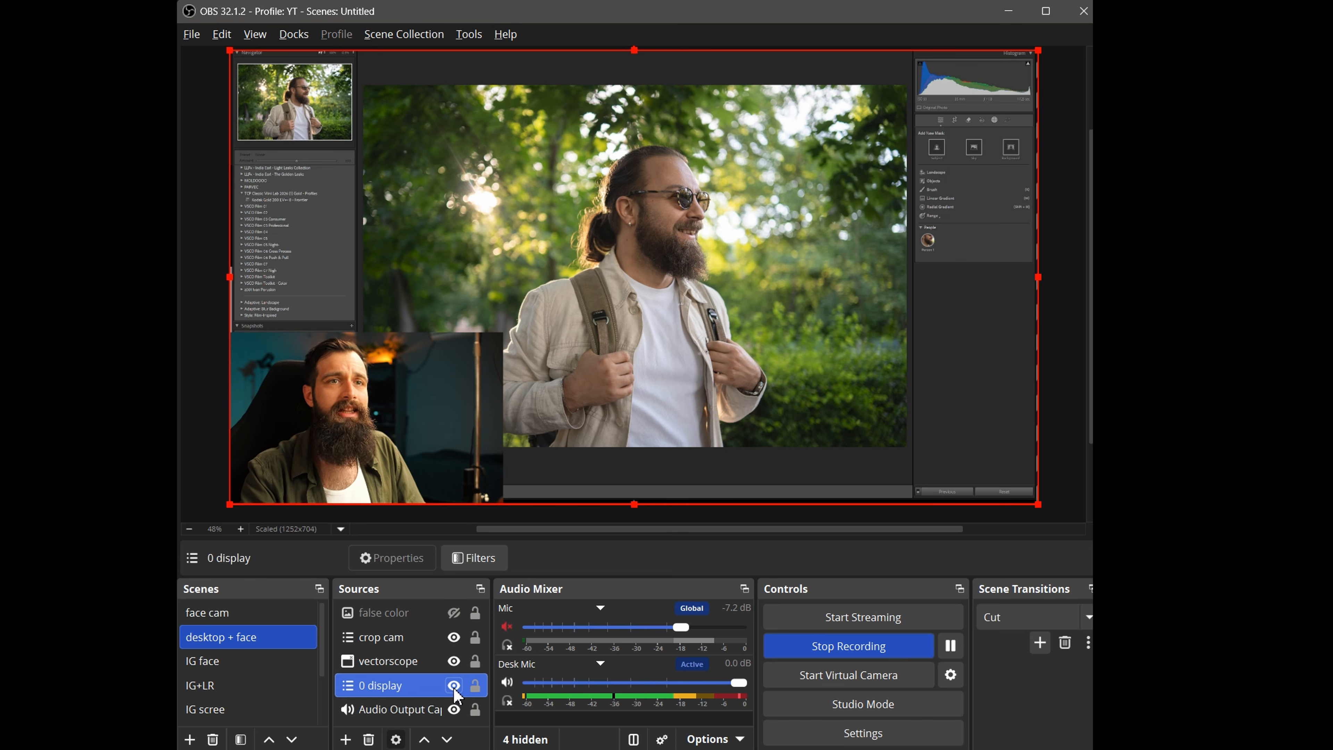
right_click(401, 689)
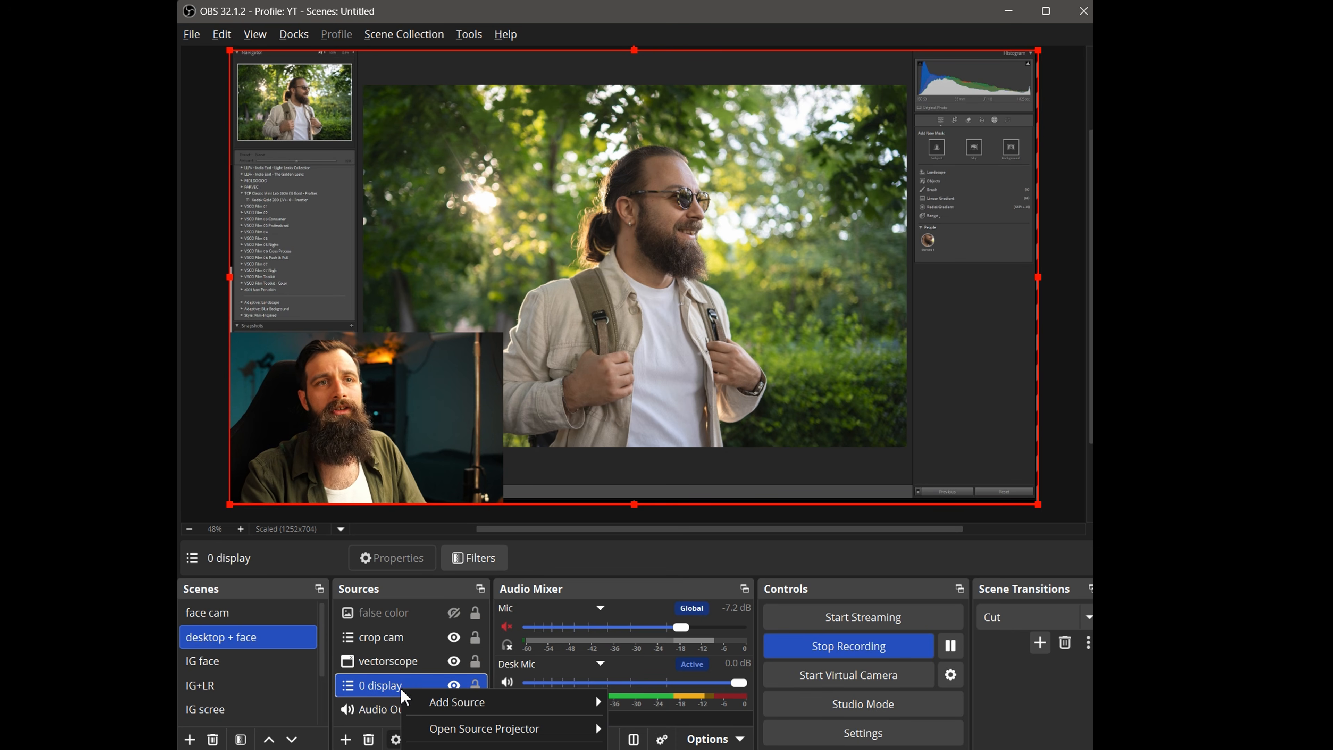
left_click(452, 749)
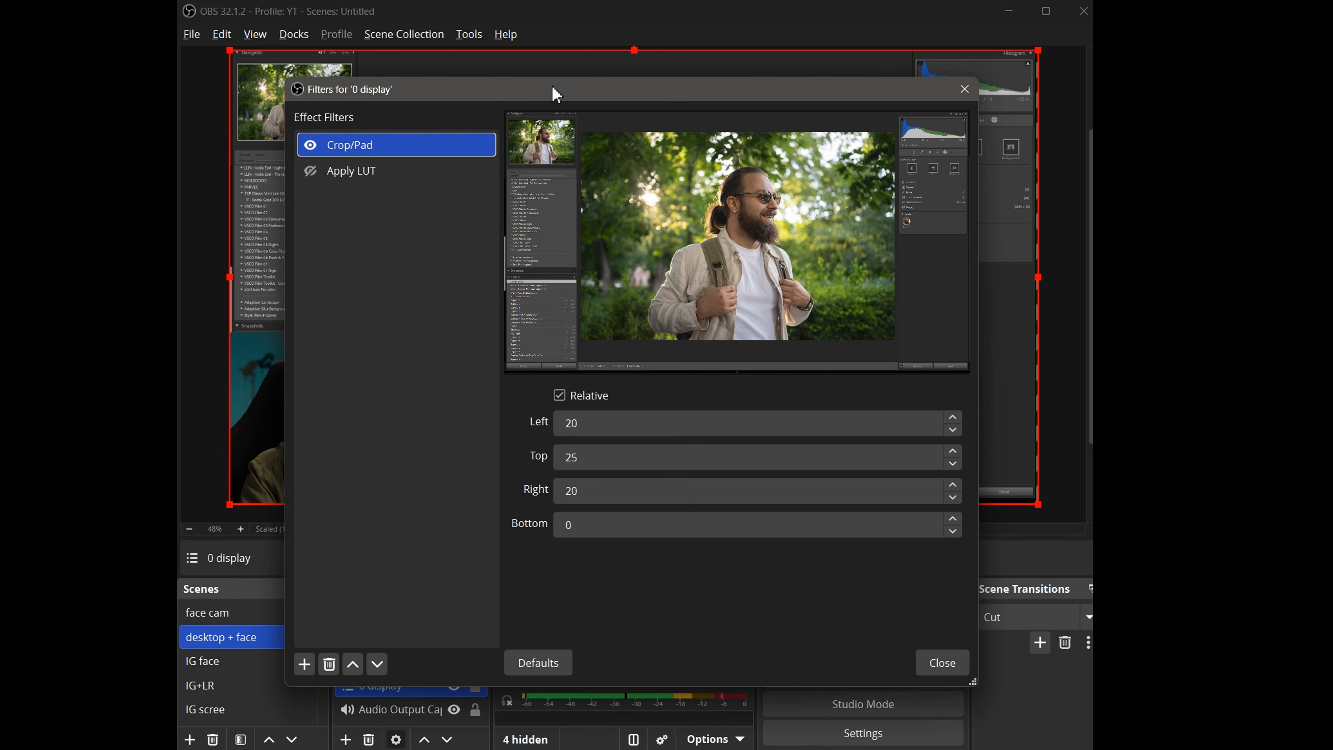
left_click(311, 171)
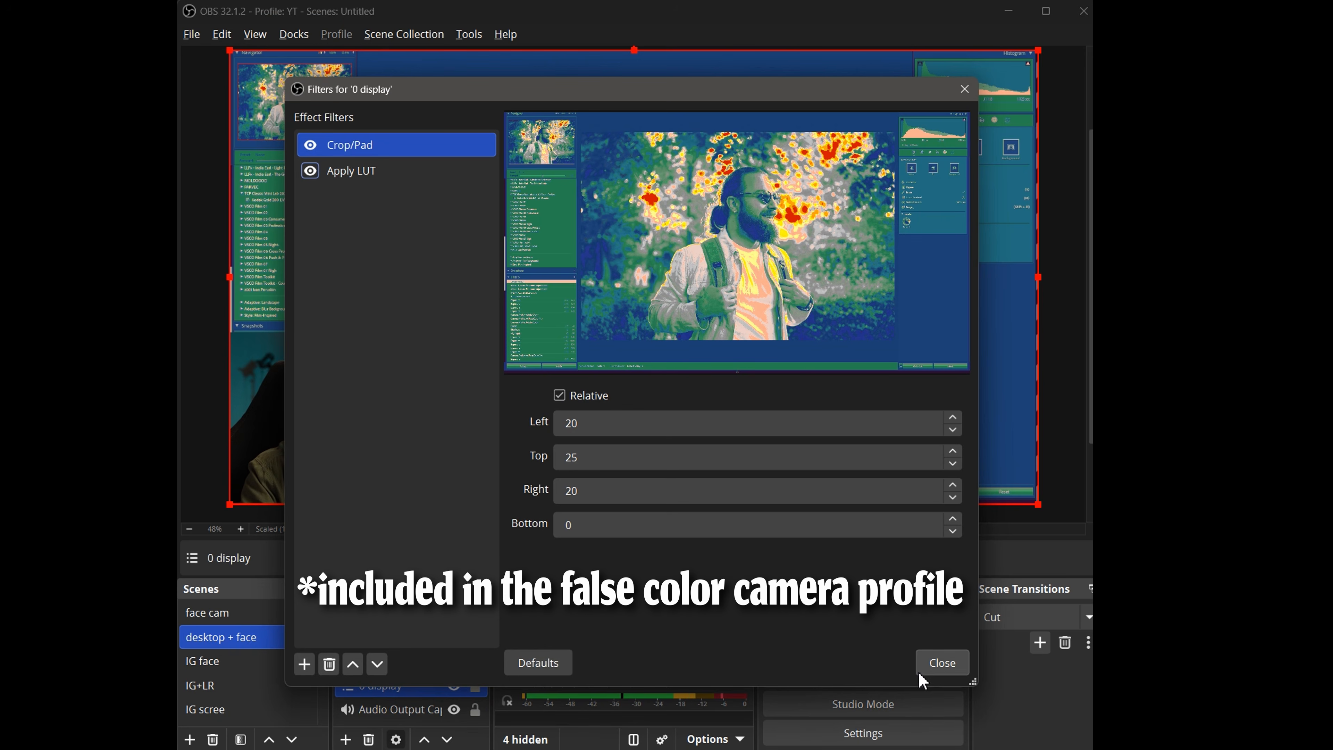
left_click(942, 663)
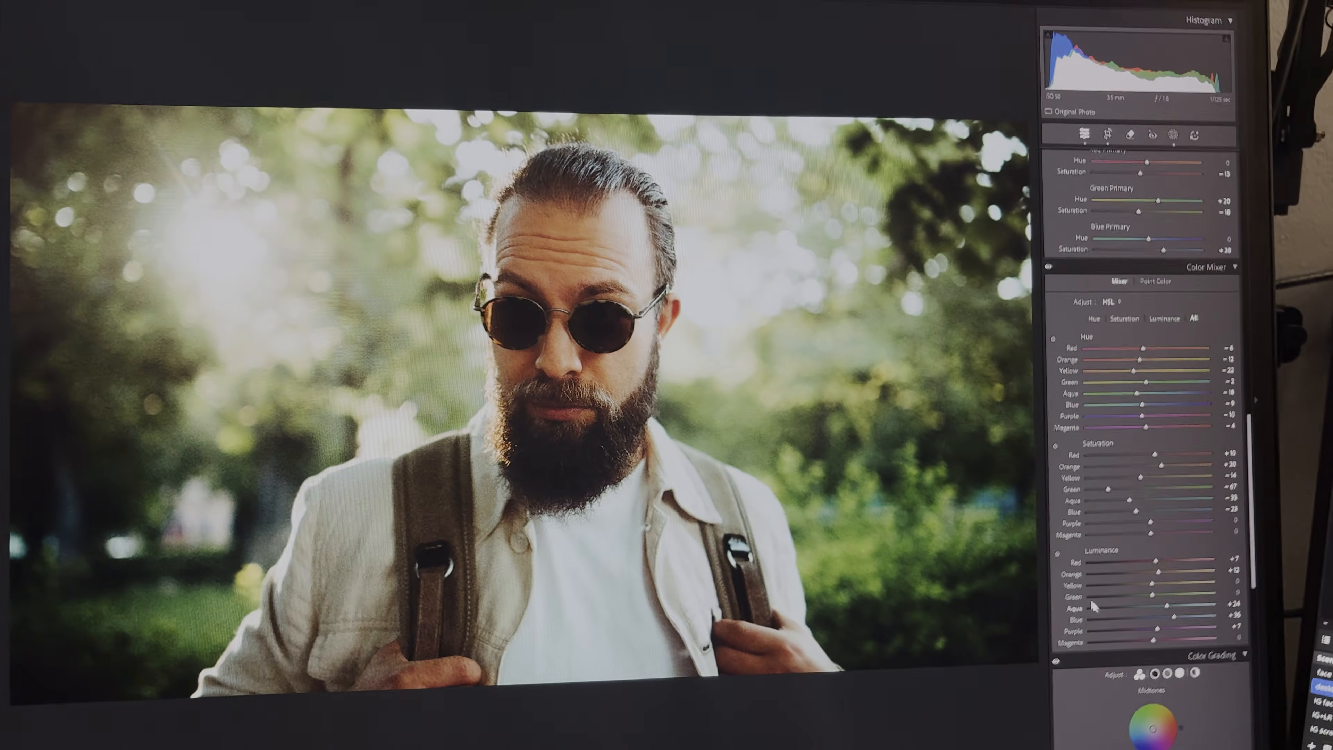
scroll(1101, 611, "up", 10)
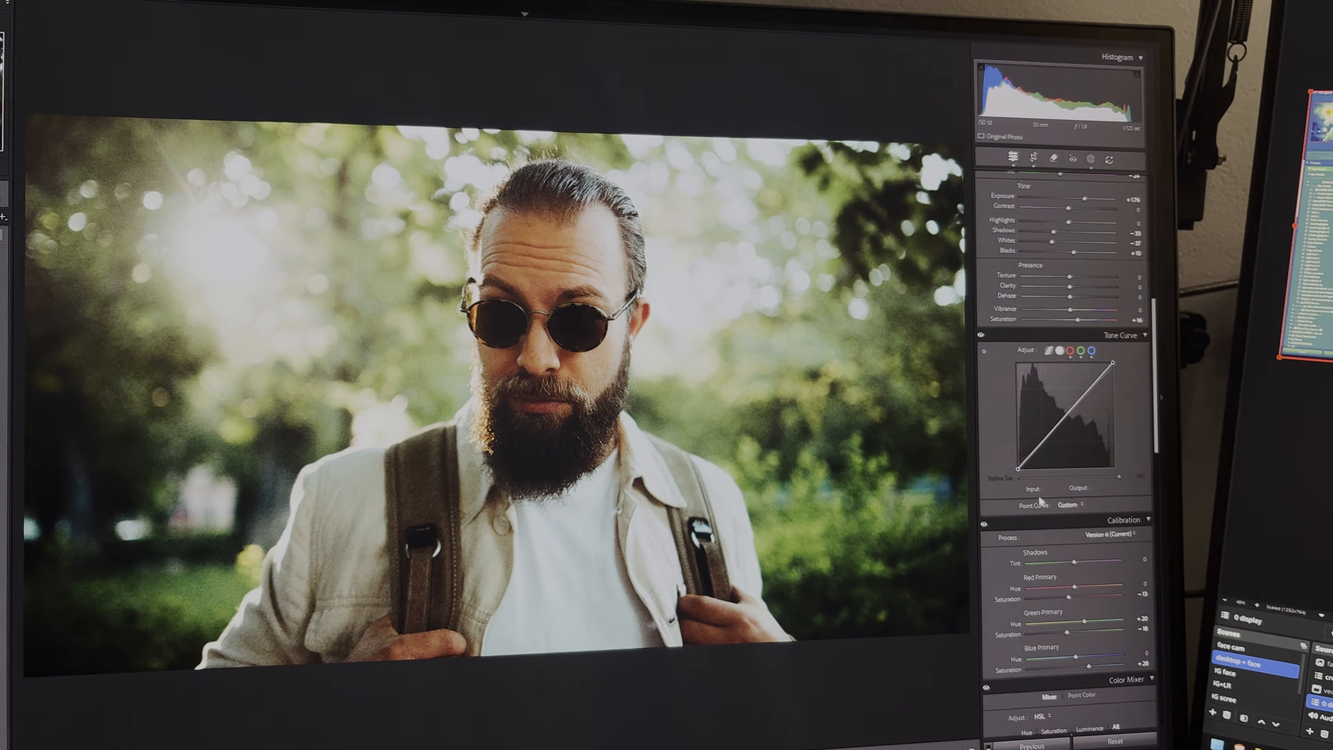
scroll(1041, 503, "up", 4)
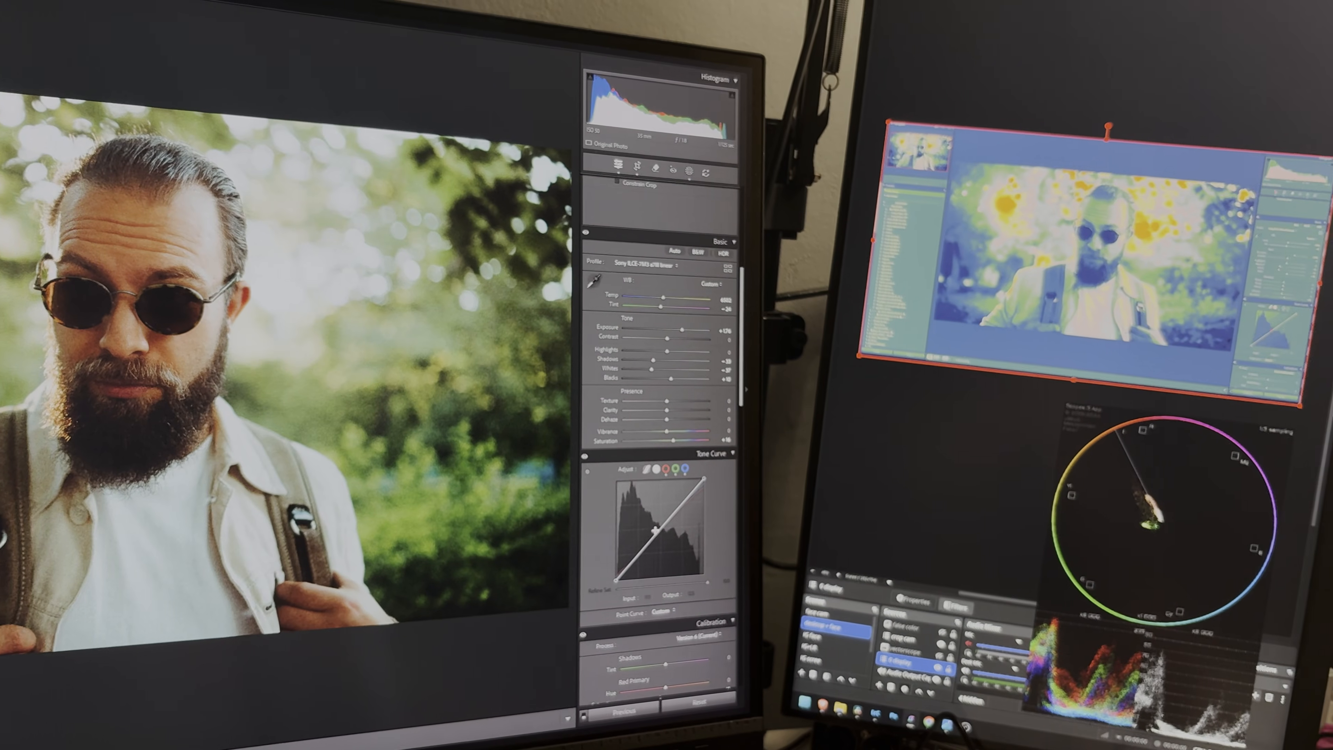
left_click_drag(746, 533, 746, 545)
mouse_move(650, 550)
left_mouse_down()
mouse_move(650, 572)
mouse_move(650, 543)
left_mouse_up()
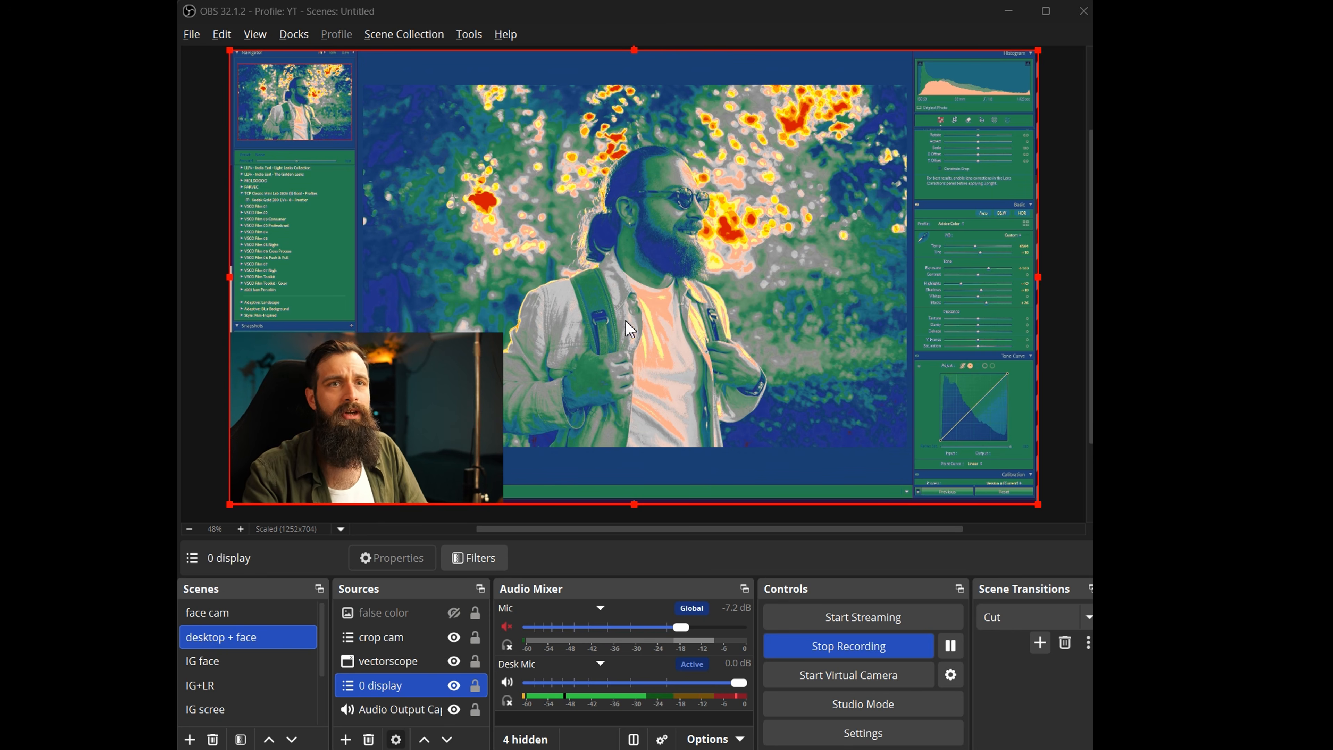
Toggle the visibility of the false color source.
left_click(454, 613)
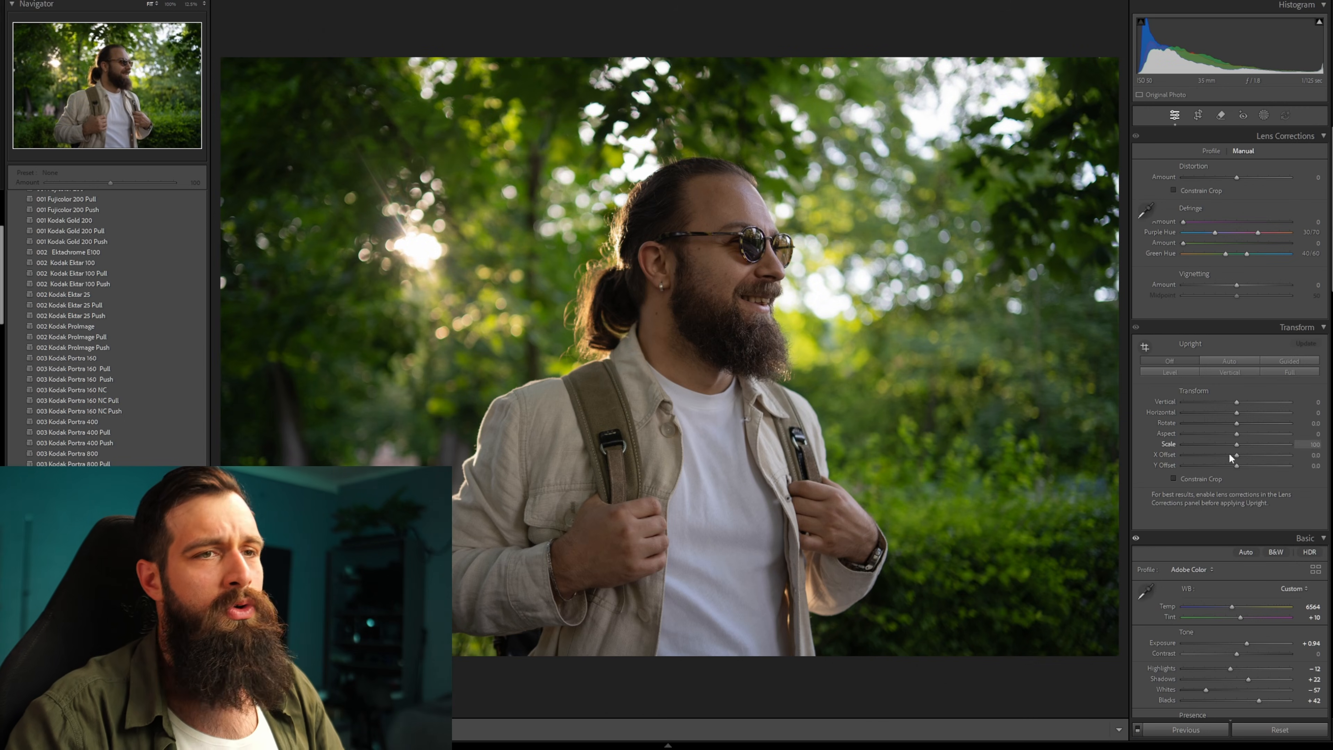
Browse the film-emulation presets and apply one of the 004 Kodak Vision presets.
scroll(1208, 474, "down", 3)
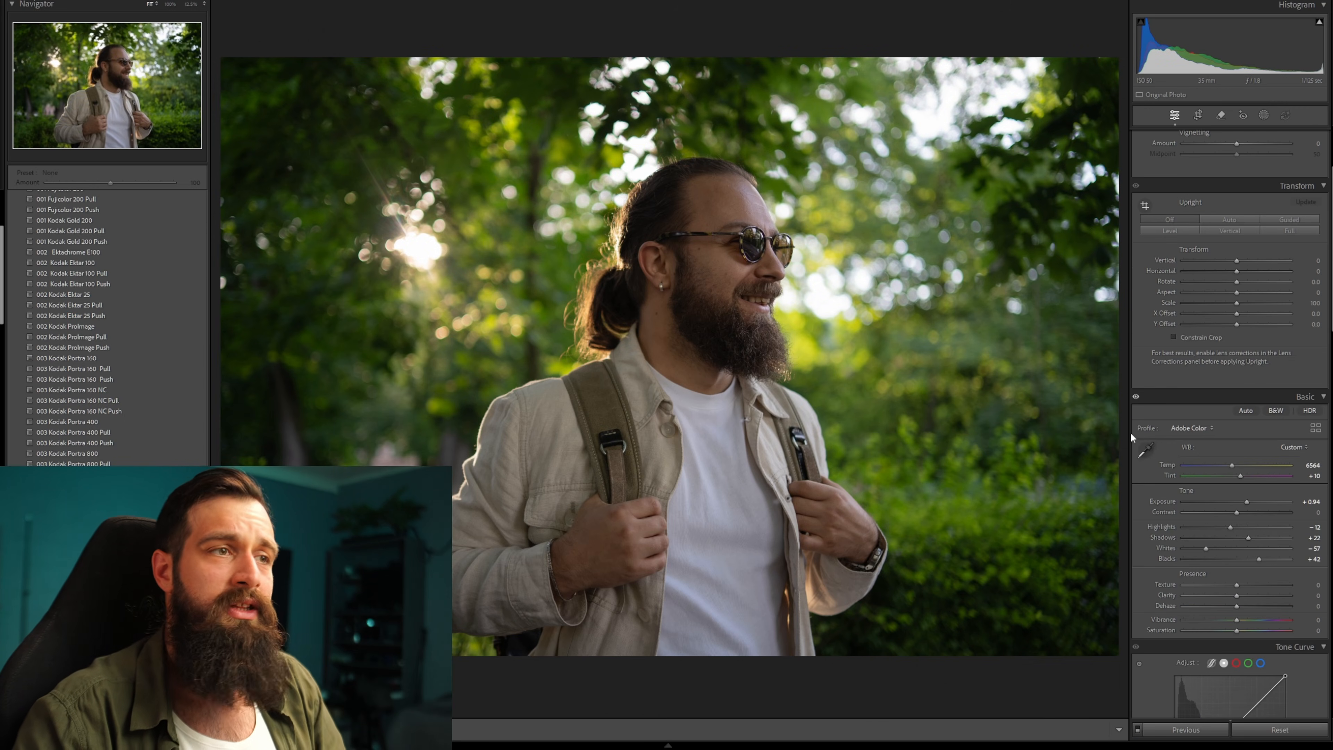
scroll(1163, 388, "down", 3)
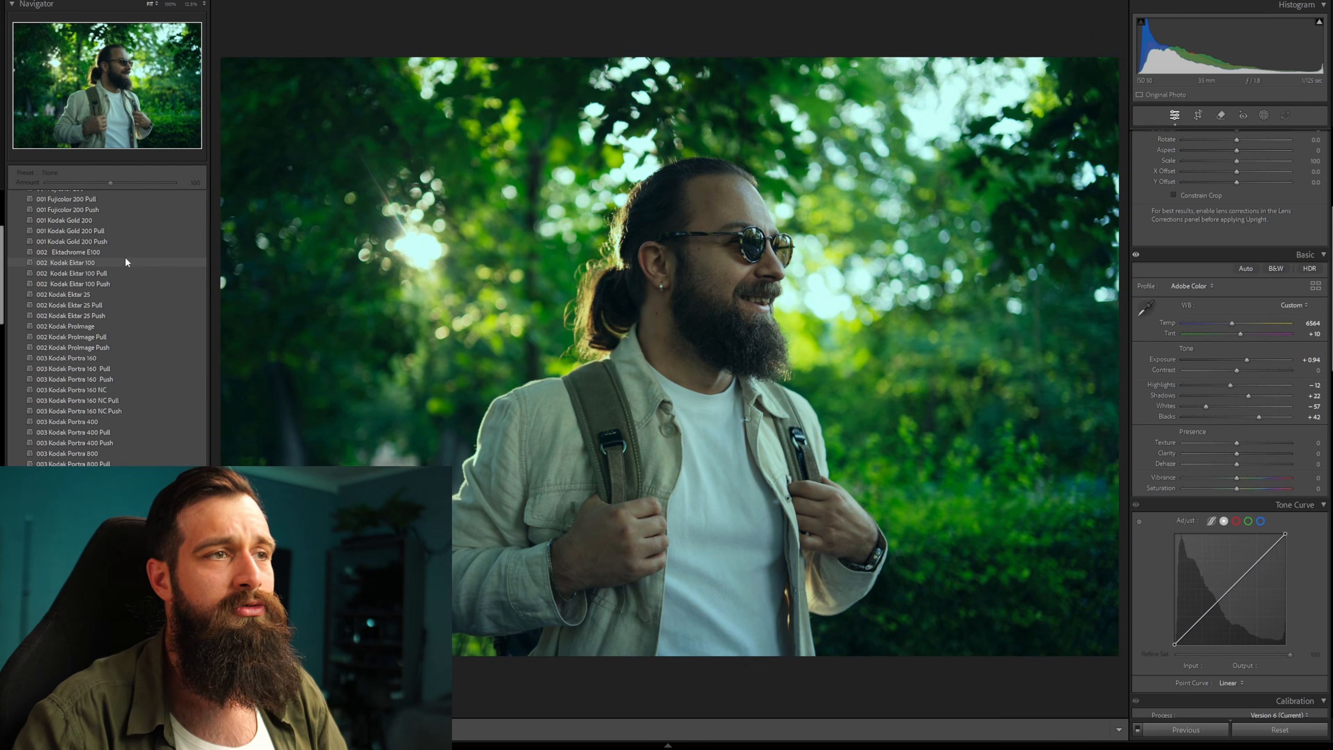
scroll(125, 260, "up", 5)
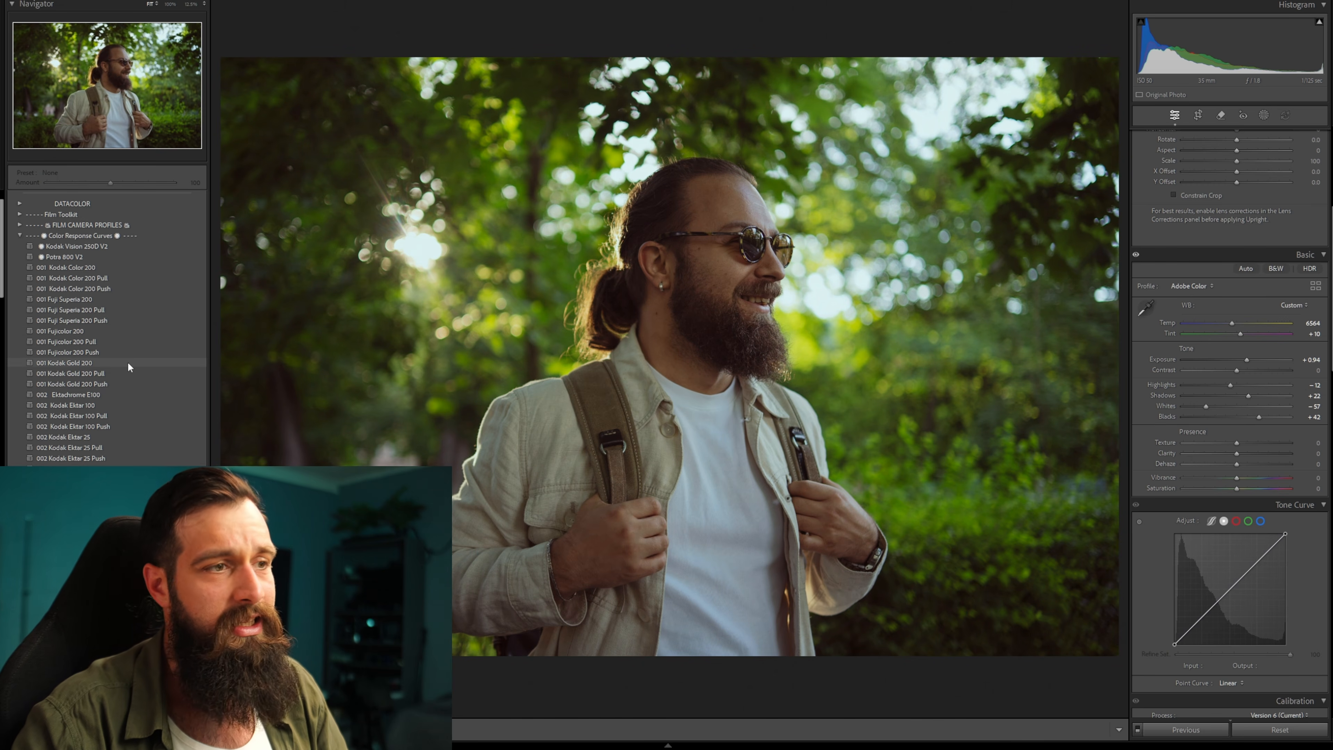
scroll(127, 361, "down", 10)
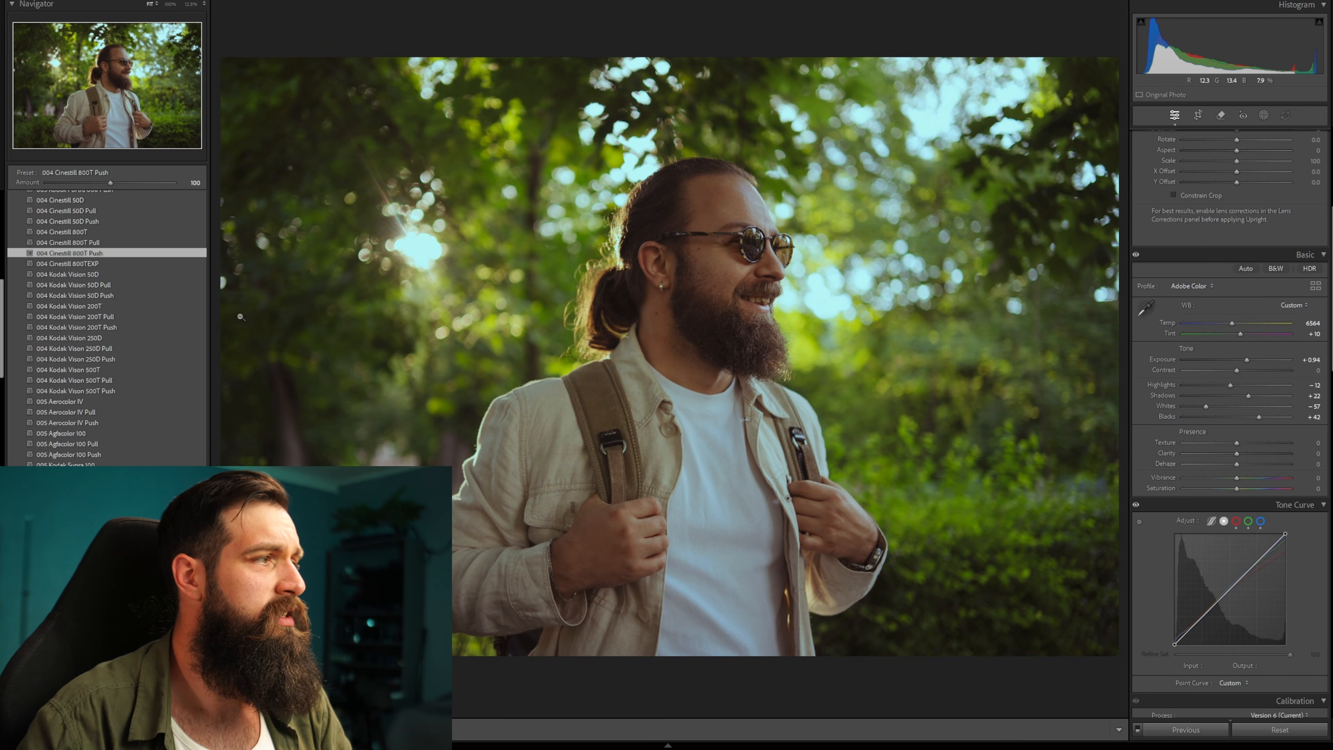
left_click(130, 314)
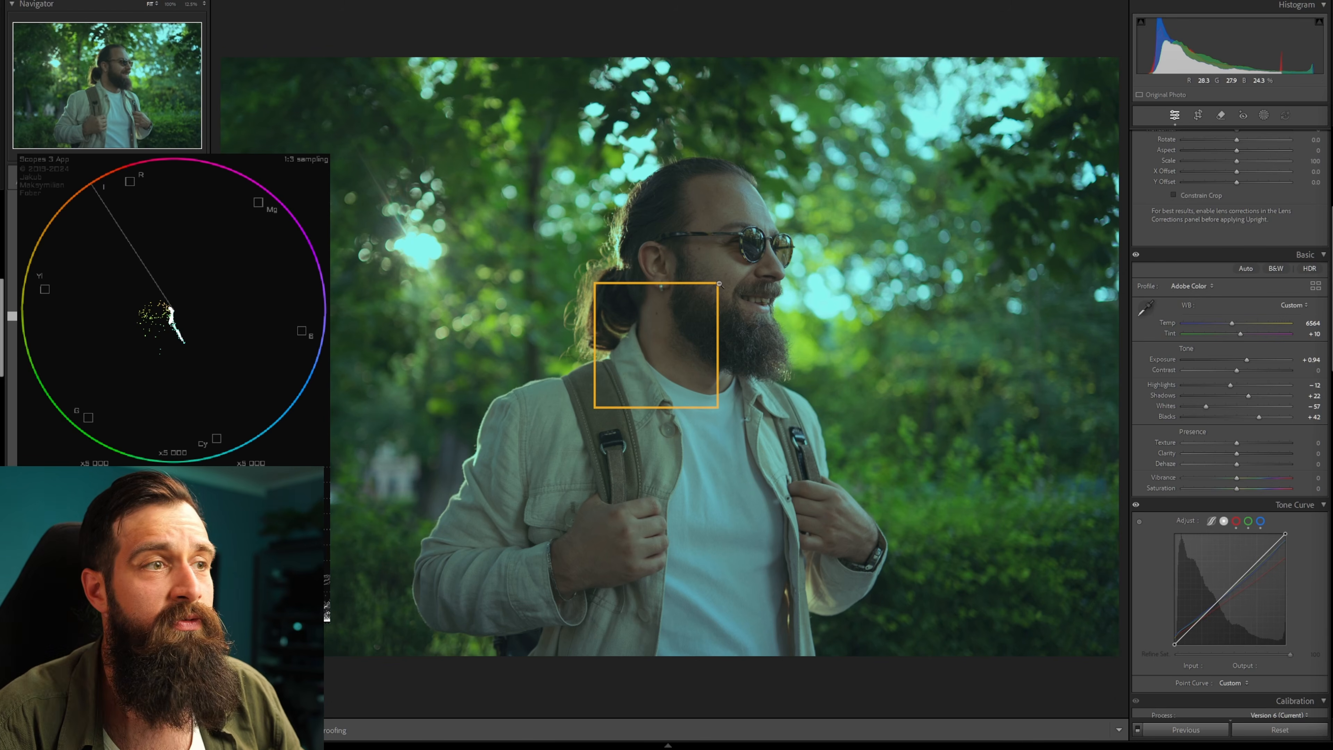
Widen the scope sampling box over the face and warm the white balance to Temp 8464, Tint +32.
left_click_drag(717, 283, 819, 151)
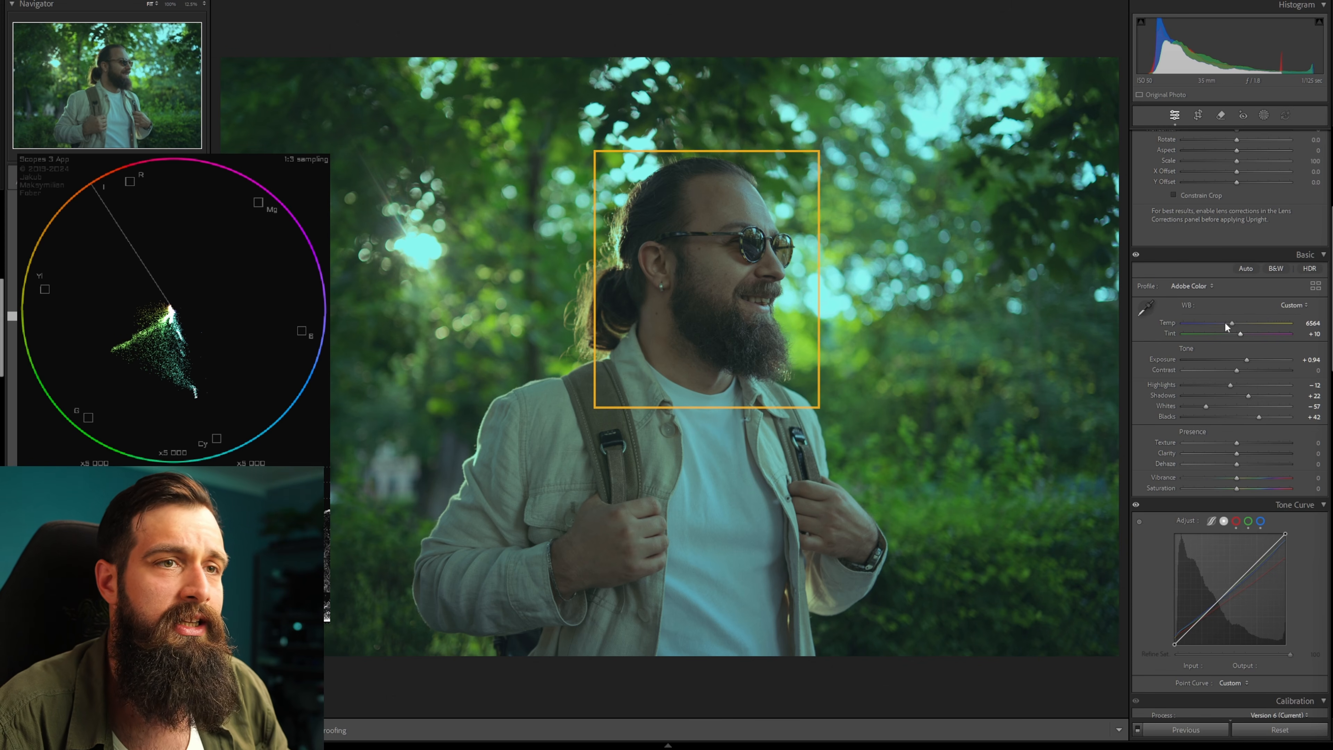
left_click(1250, 307)
left_click(1241, 295)
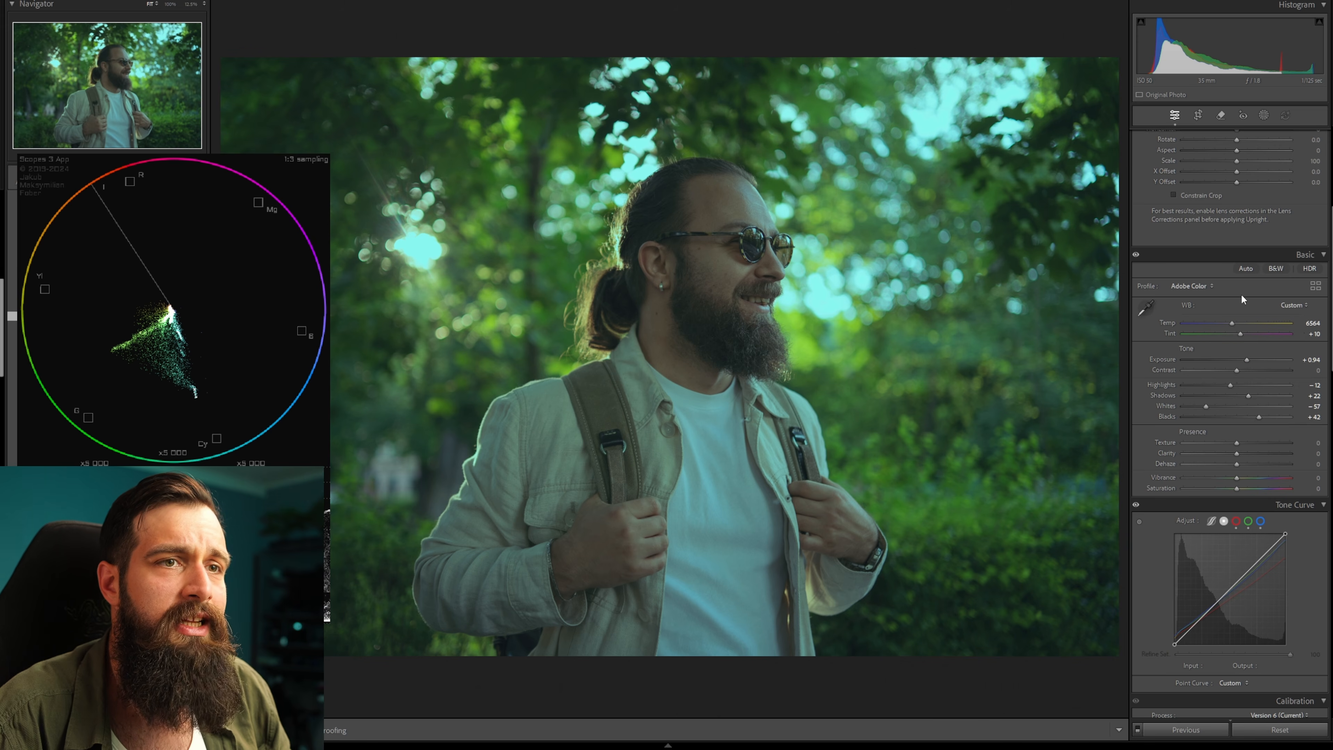
mouse_move(1298, 326)
left_mouse_down()
mouse_move(1319, 335)
mouse_move(1315, 325)
left_mouse_up()
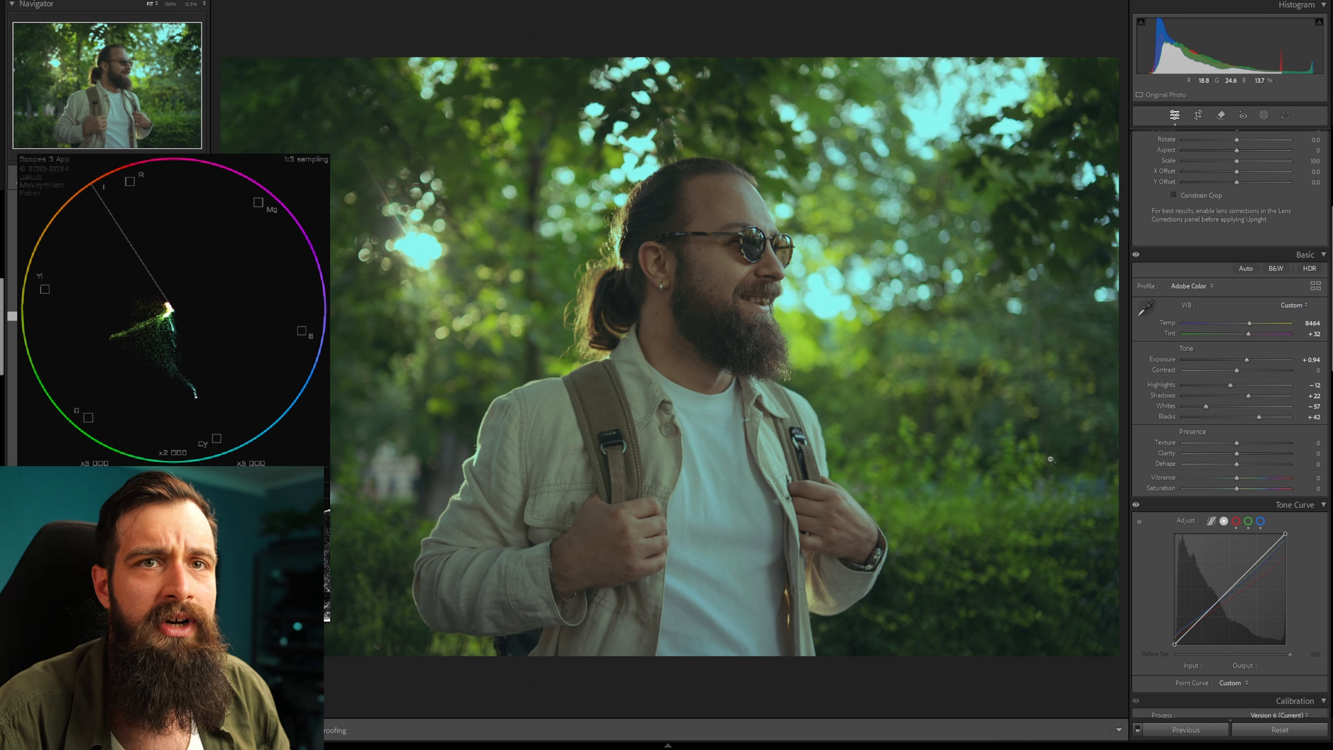
Raise the Tint to +65.
scroll(178, 284, "down", 1)
scroll(204, 286, "up", 2)
scroll(203, 286, "down", 2)
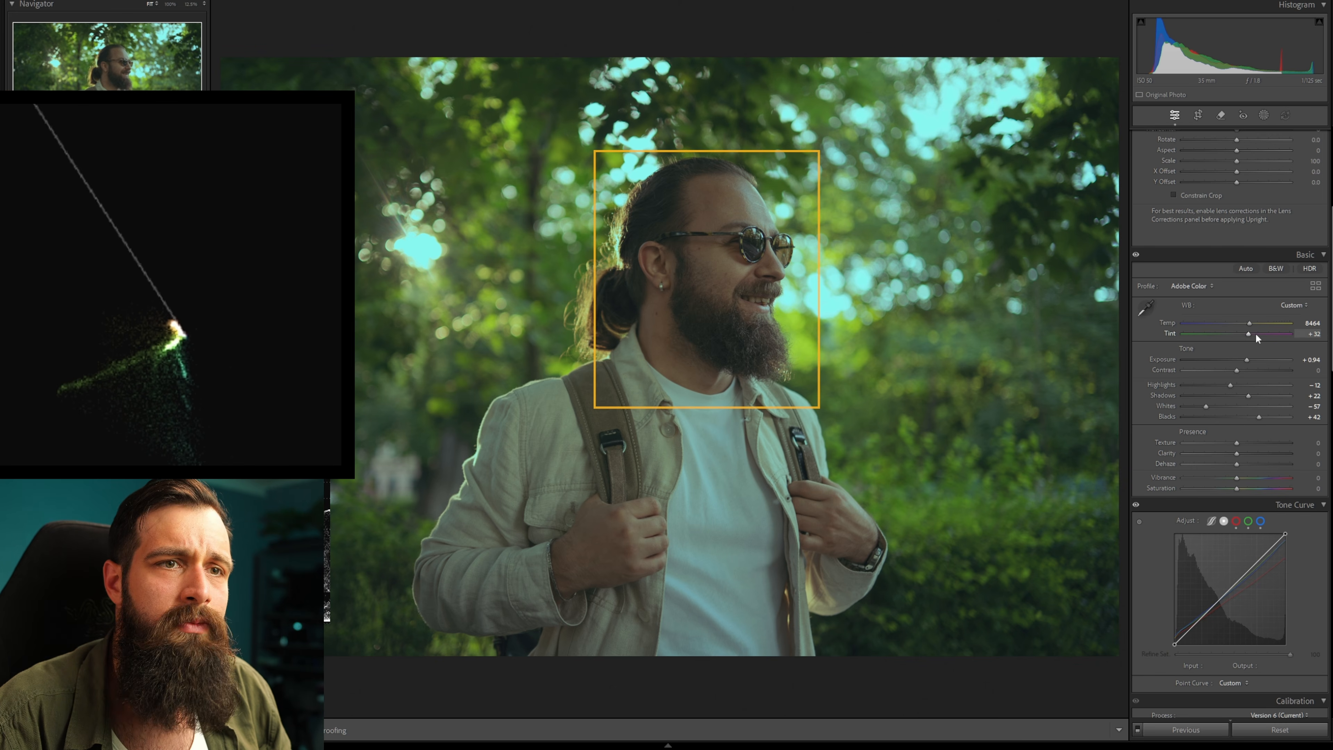
left_click_drag(1249, 334, 1260, 334)
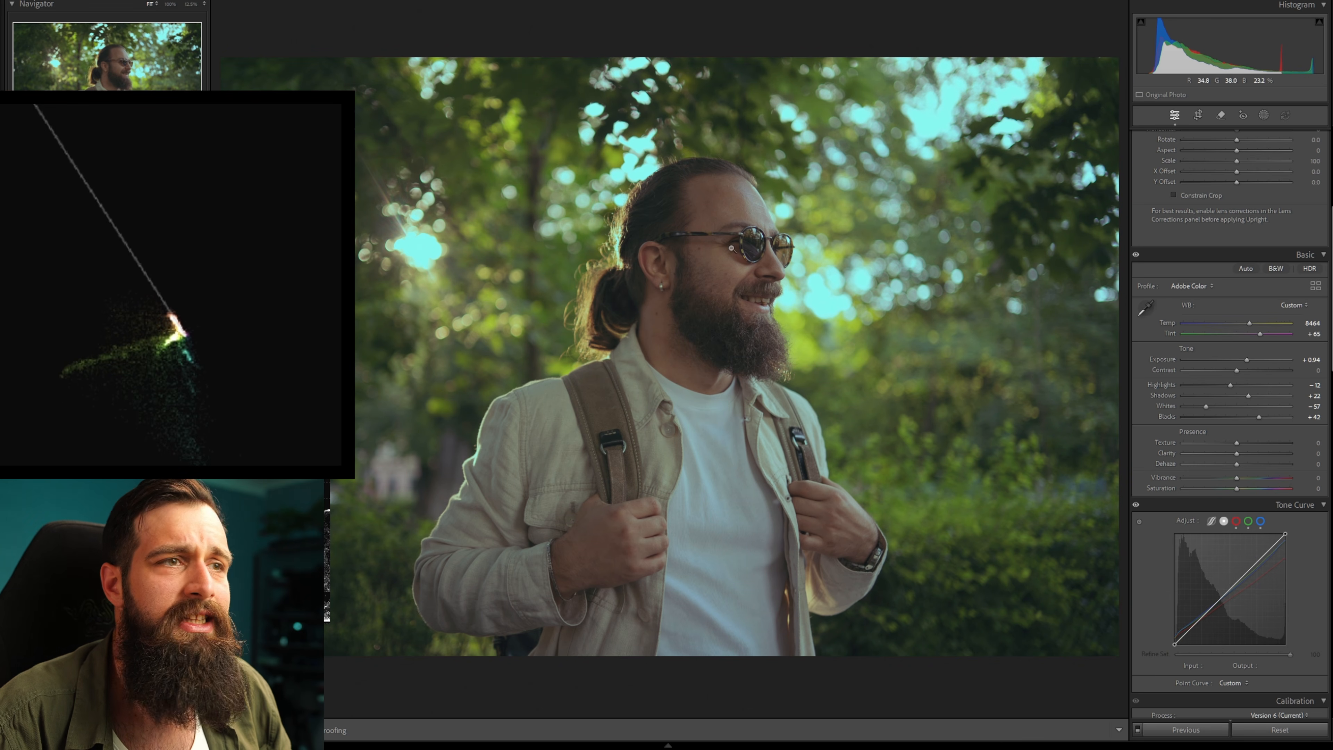
left_click(768, 325)
left_click(724, 286)
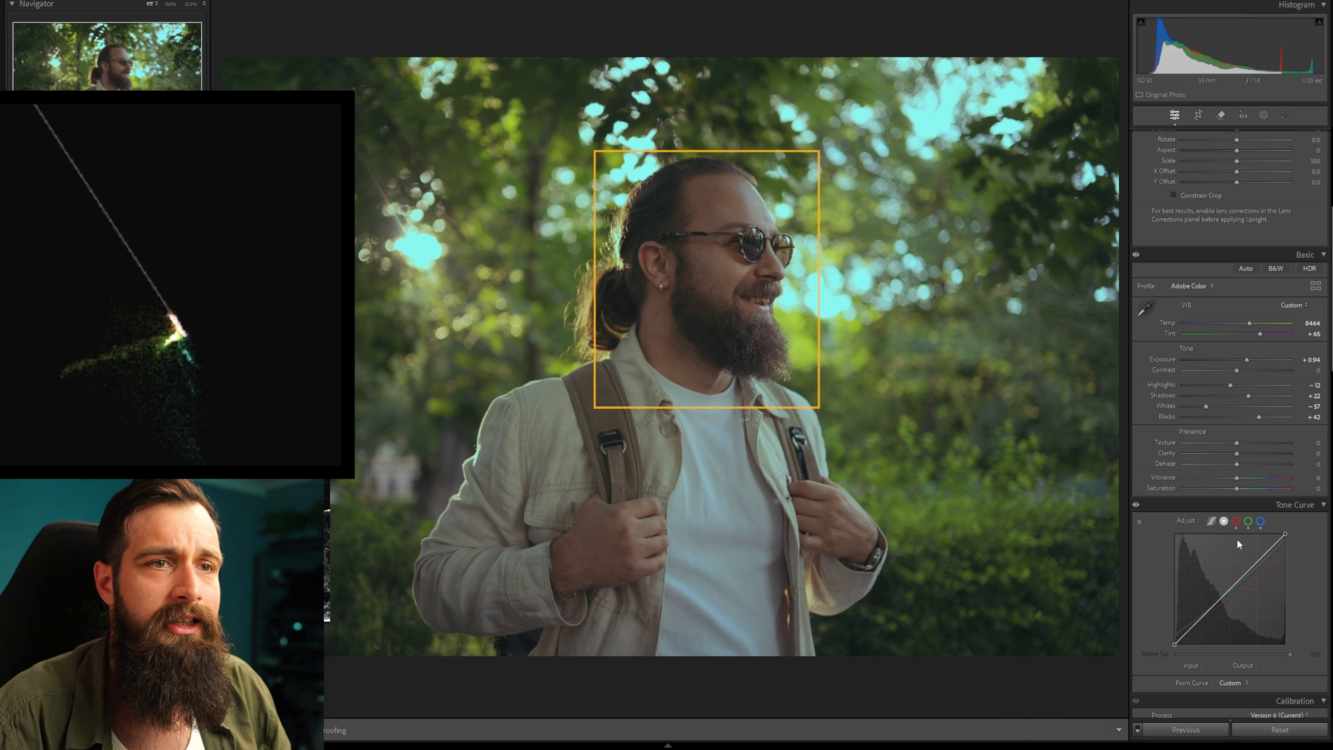
scroll(1175, 422, "down", 5)
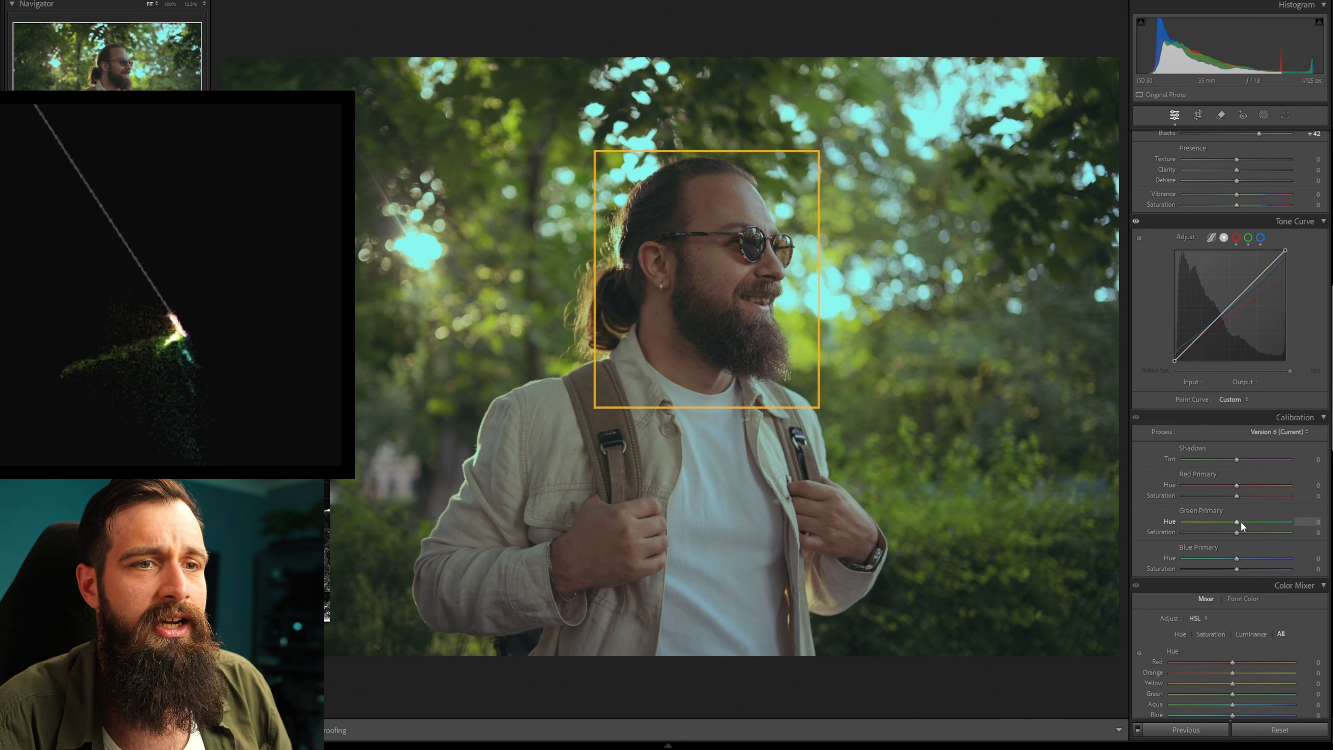
Shift the Green Primary hue in Calibration and set the luminance mask's color Hue to 43.
left_click_drag(1237, 521, 1221, 558)
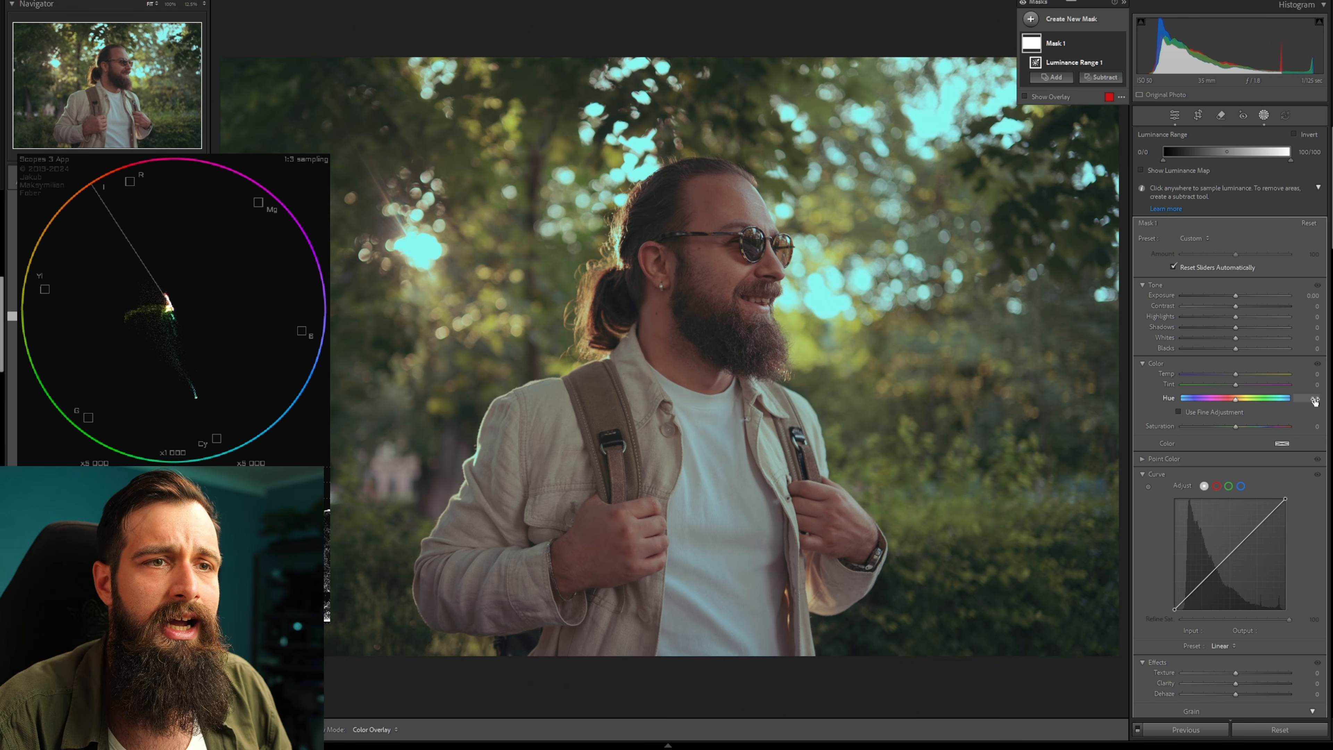
left_click_drag(1315, 401, 1318, 401)
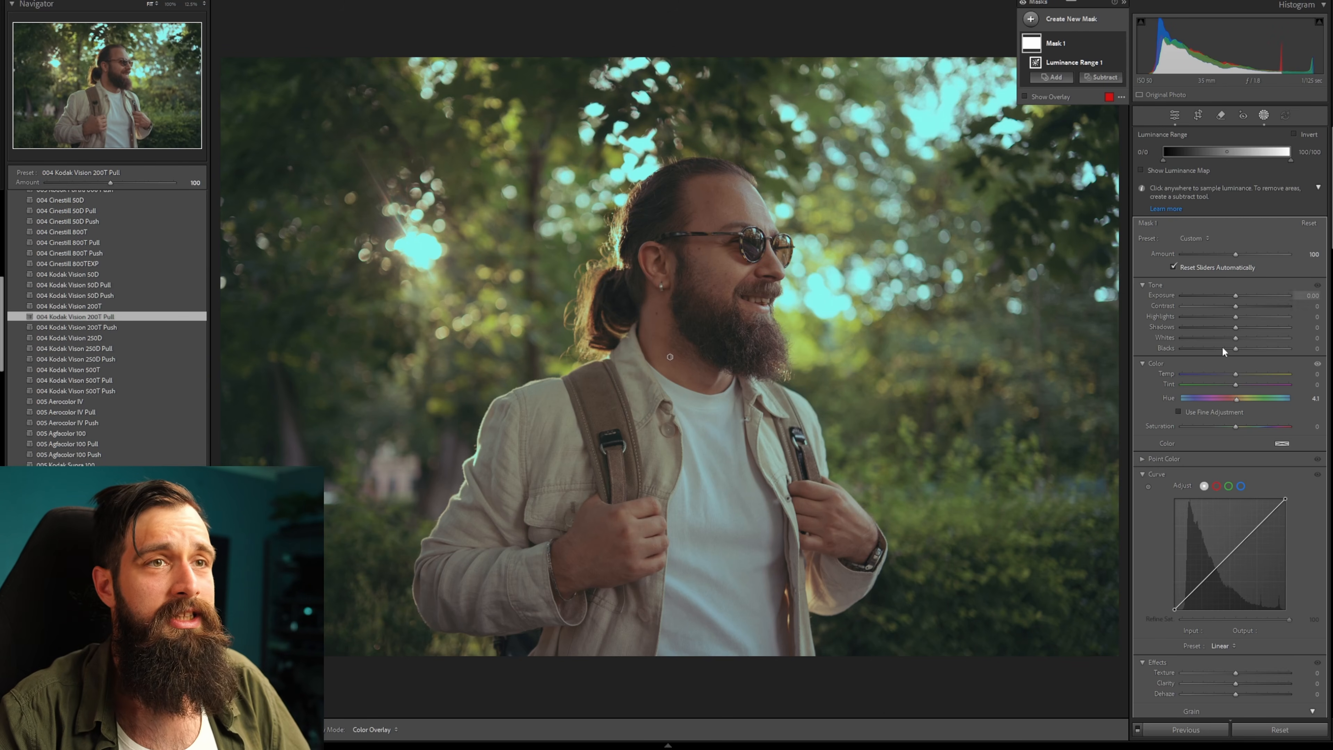
Steepen the mask's tone curve by moving its black and white end points inward.
scroll(1241, 421, "down", 3)
left_click_drag(1171, 452, 1182, 466)
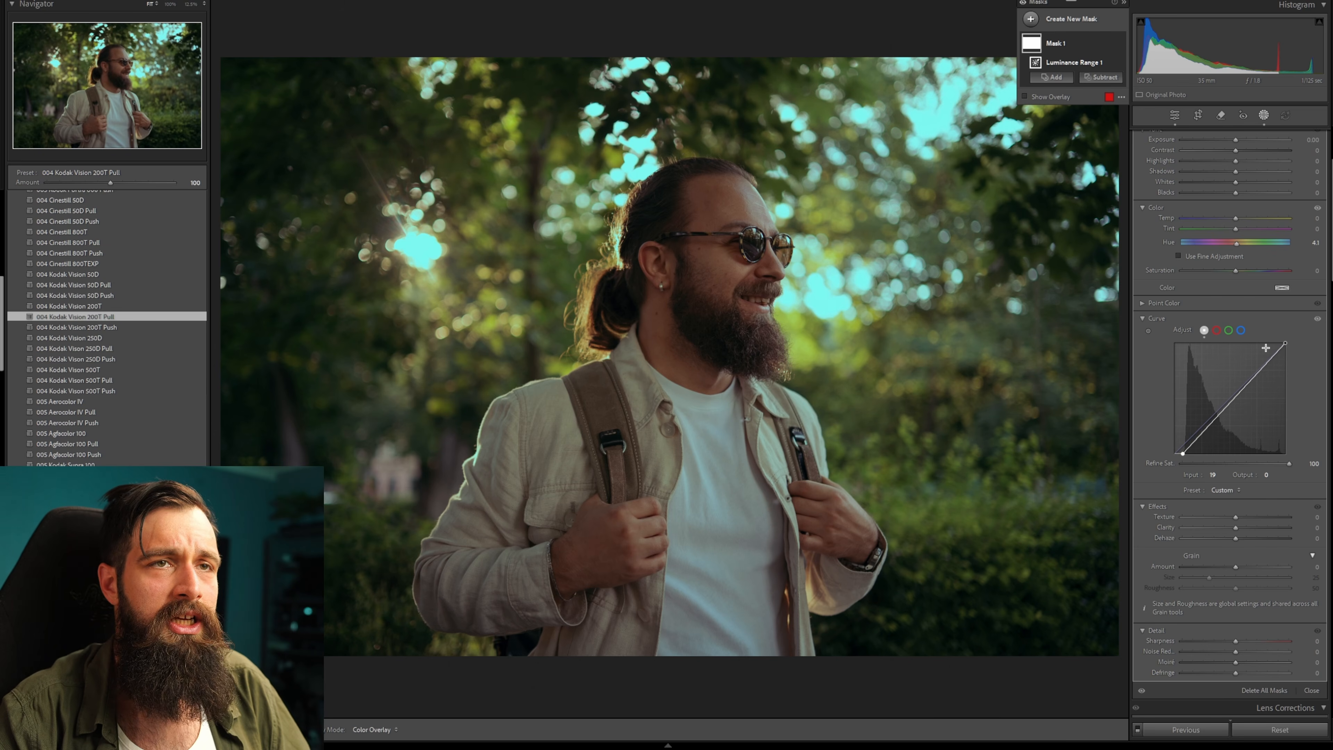
left_click_drag(1282, 345, 1277, 343)
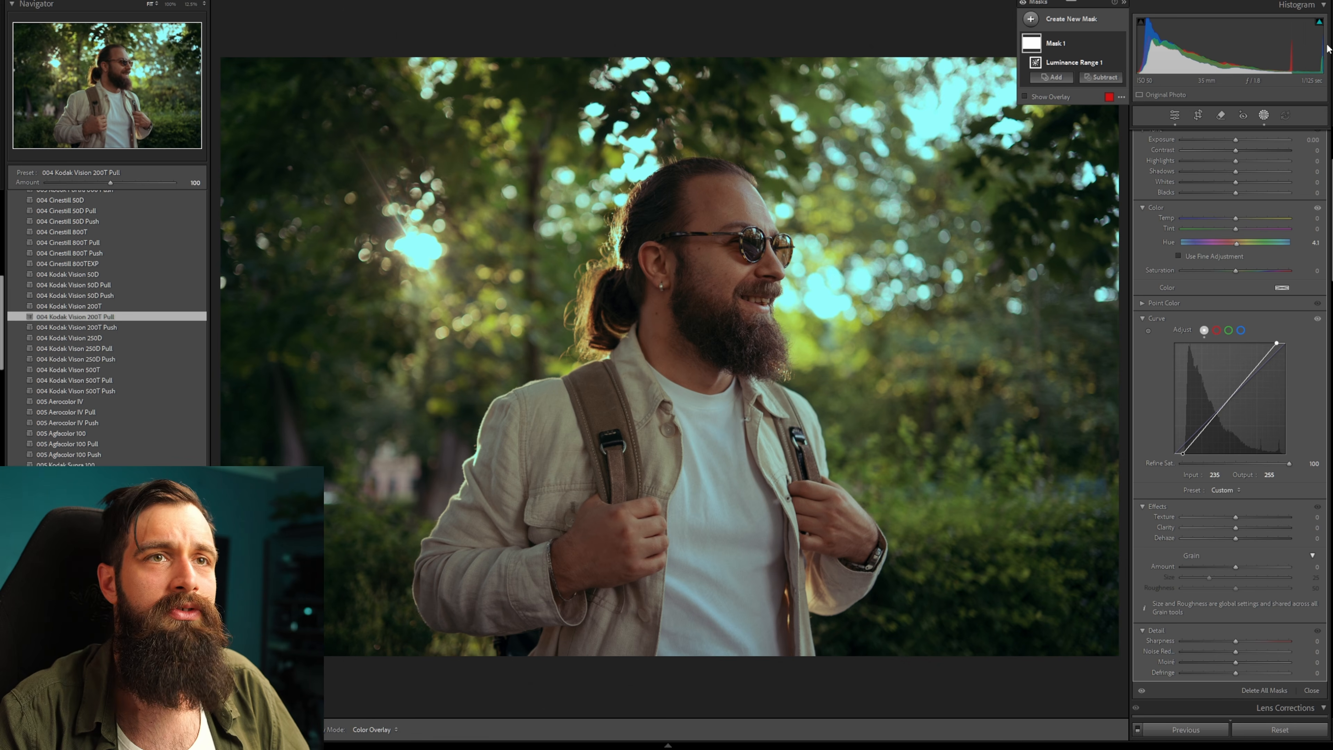
left_click(1257, 365)
left_click_drag(1257, 365, 1282, 346)
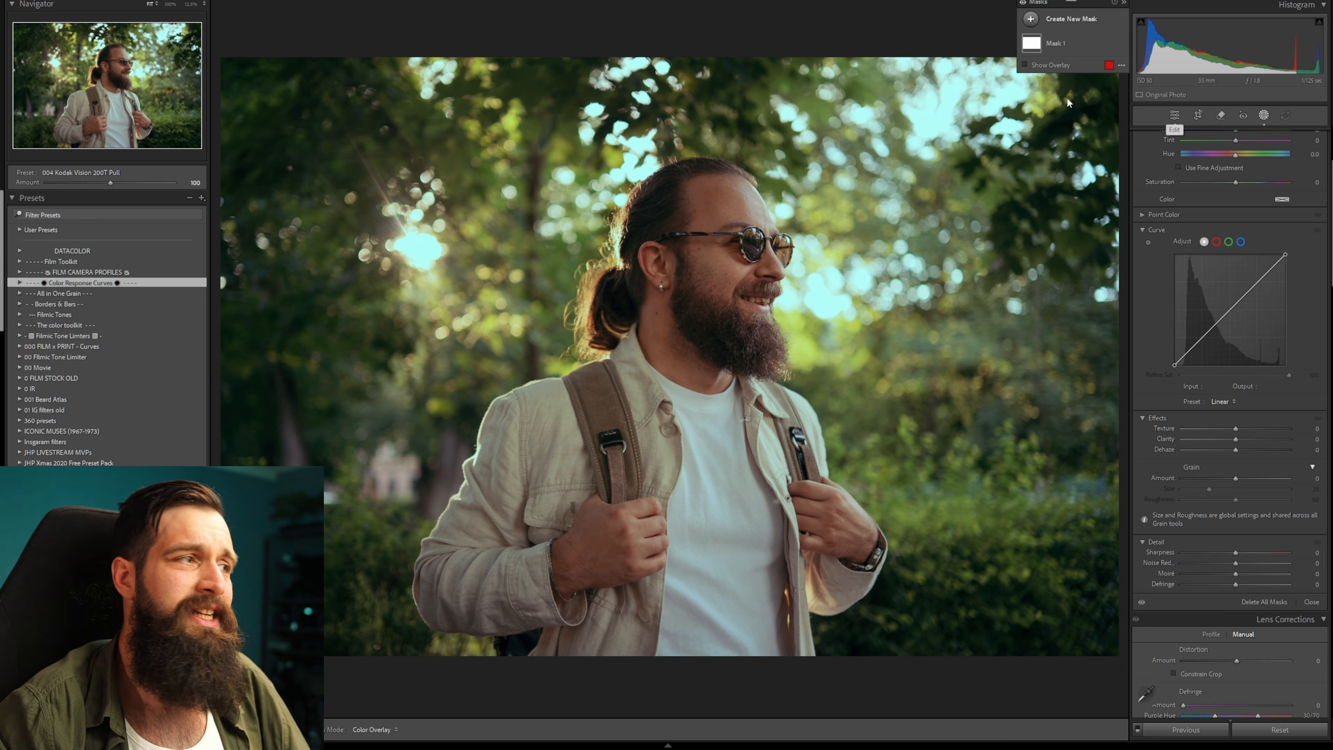
Apply the All in One Grain V3 400 preset from the All in One Grain folder.
left_click(78, 293)
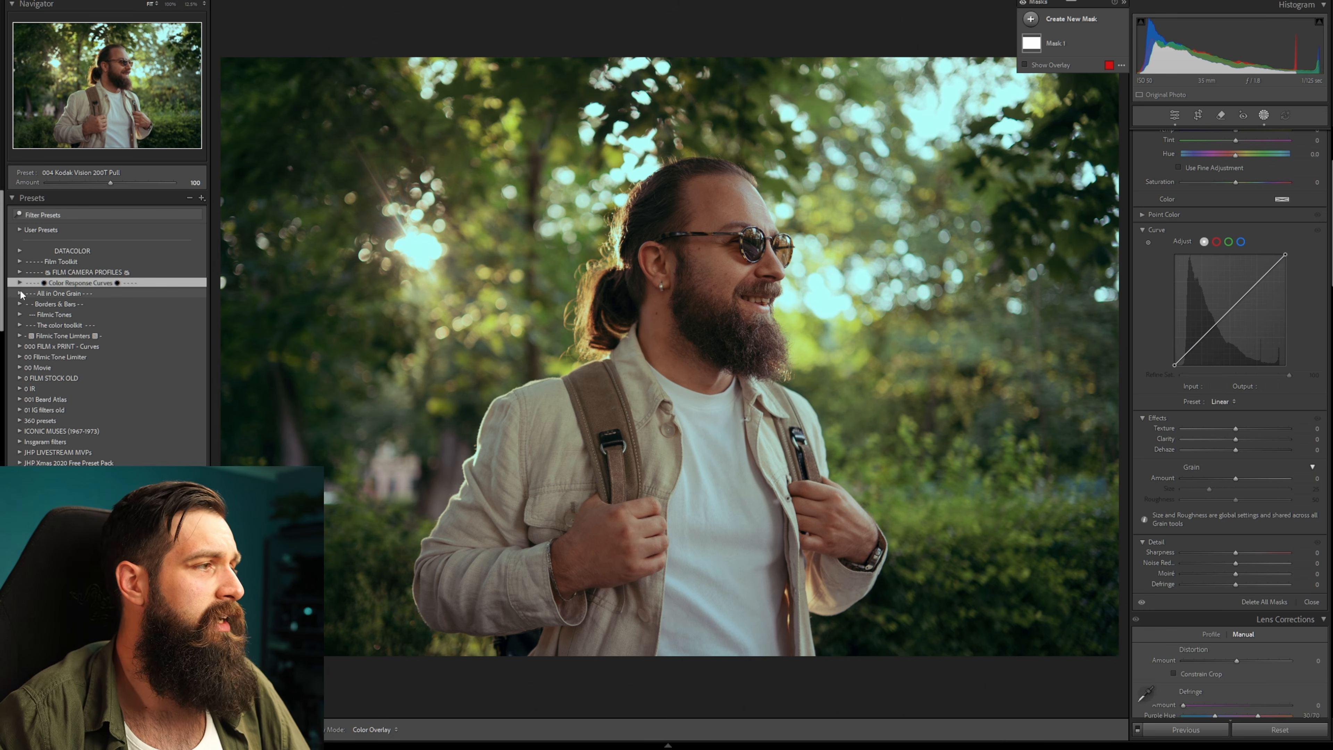
left_click(111, 367)
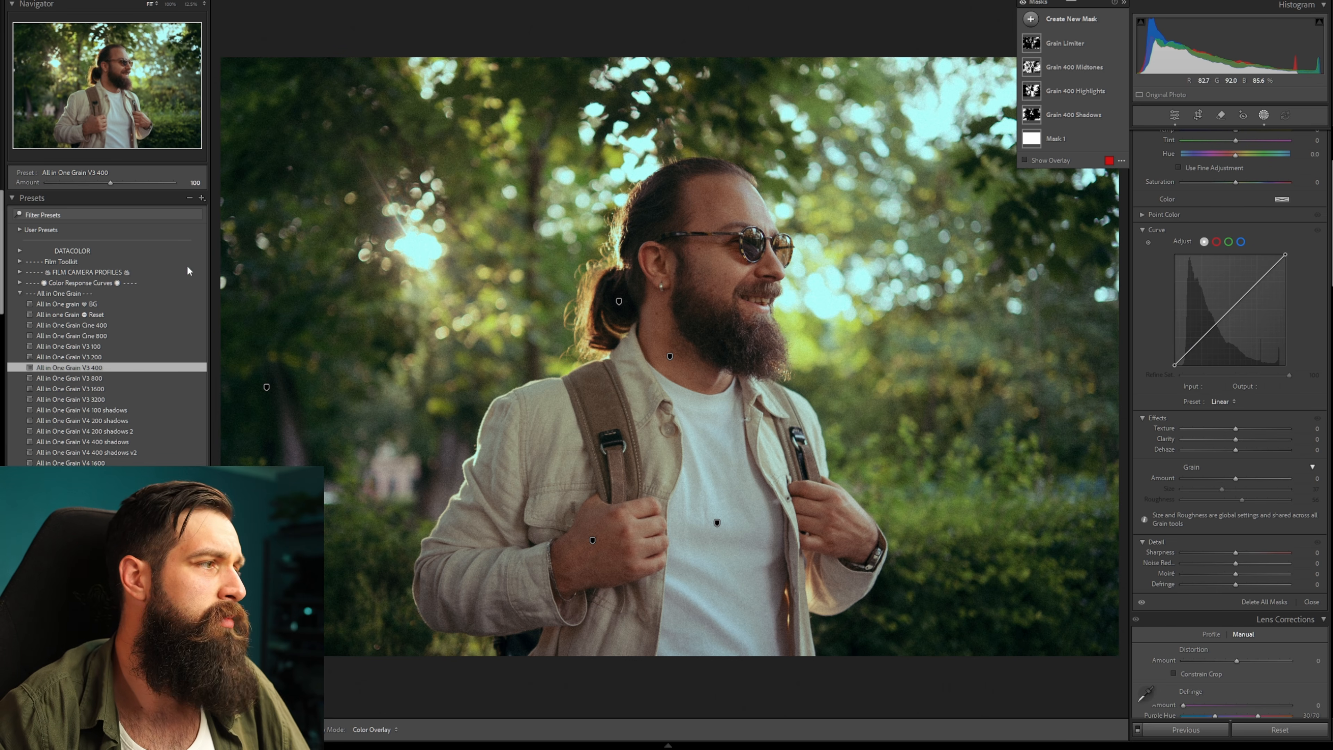
left_click(22, 293)
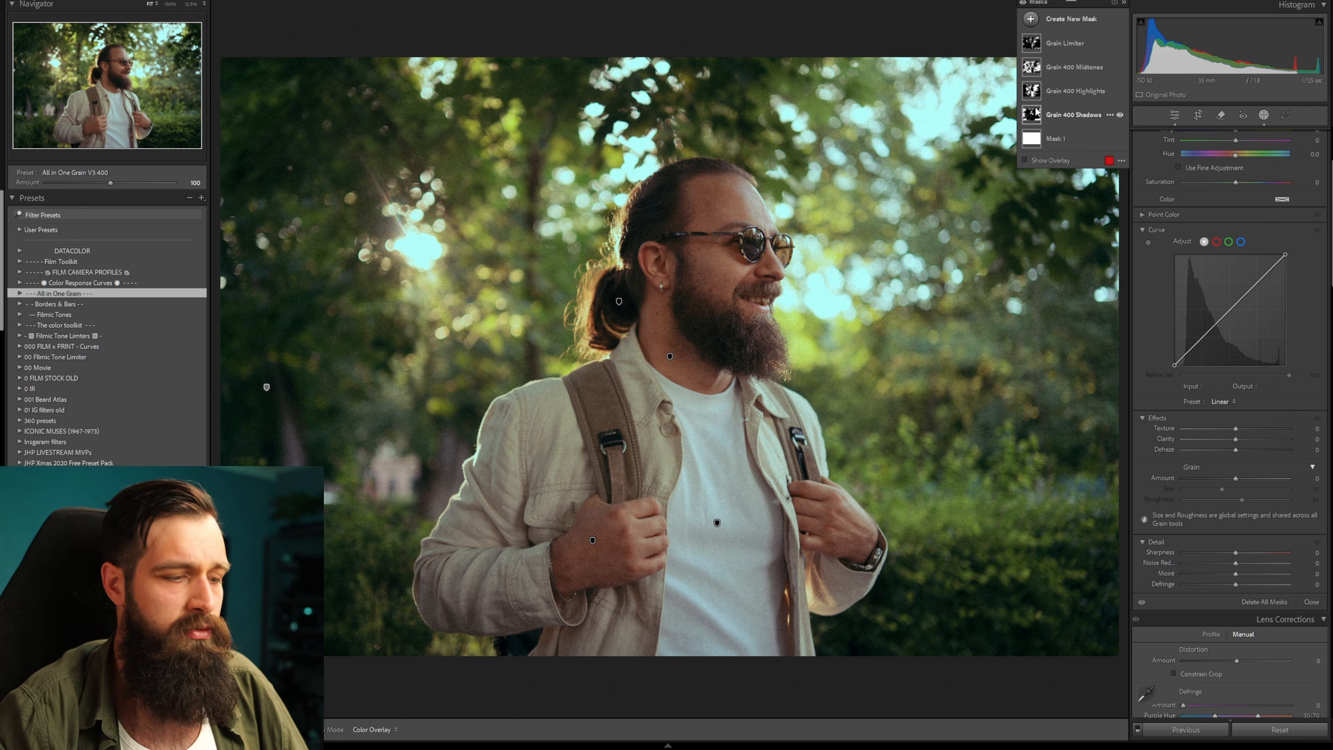
Add a luminance range mask covering 14/39 to 75/100 and lower its Clarity to -12.
key("shift+q")
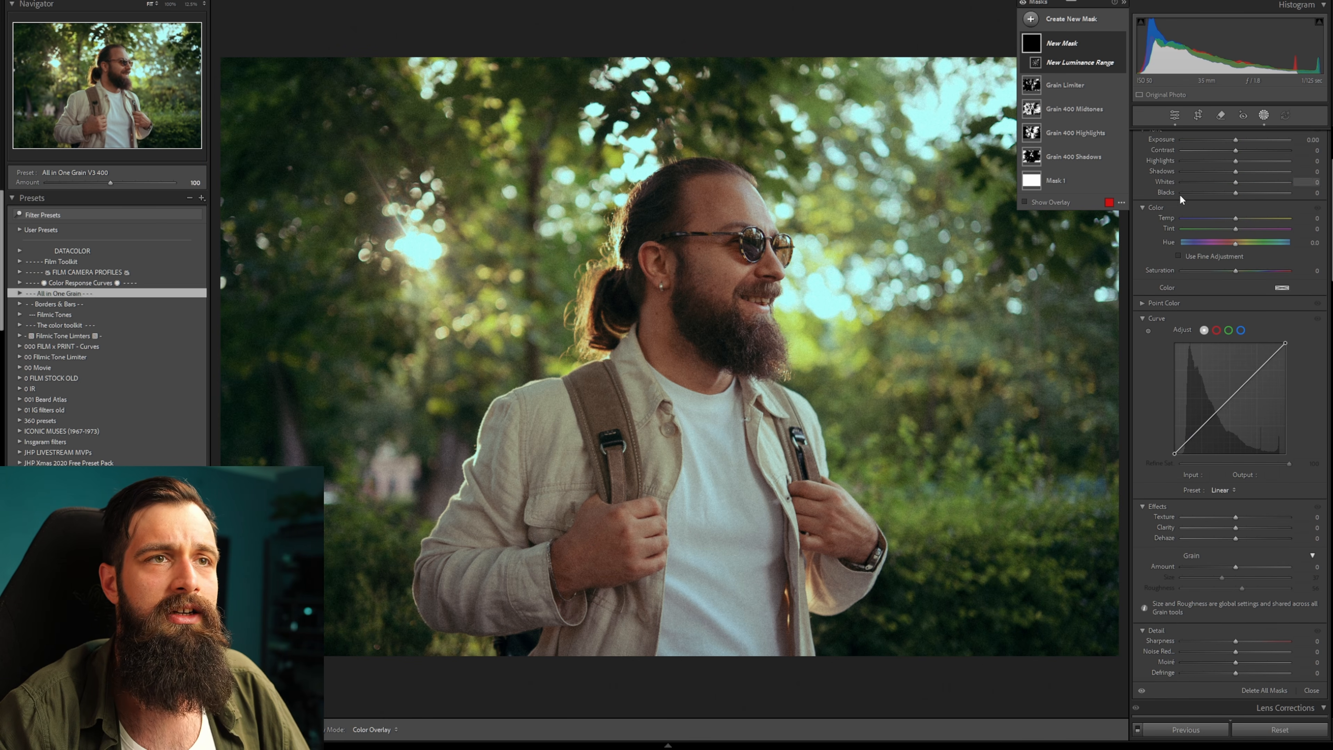
scroll(1199, 168, "up", 3)
left_click(1202, 153)
left_click_drag(1161, 153, 1261, 154)
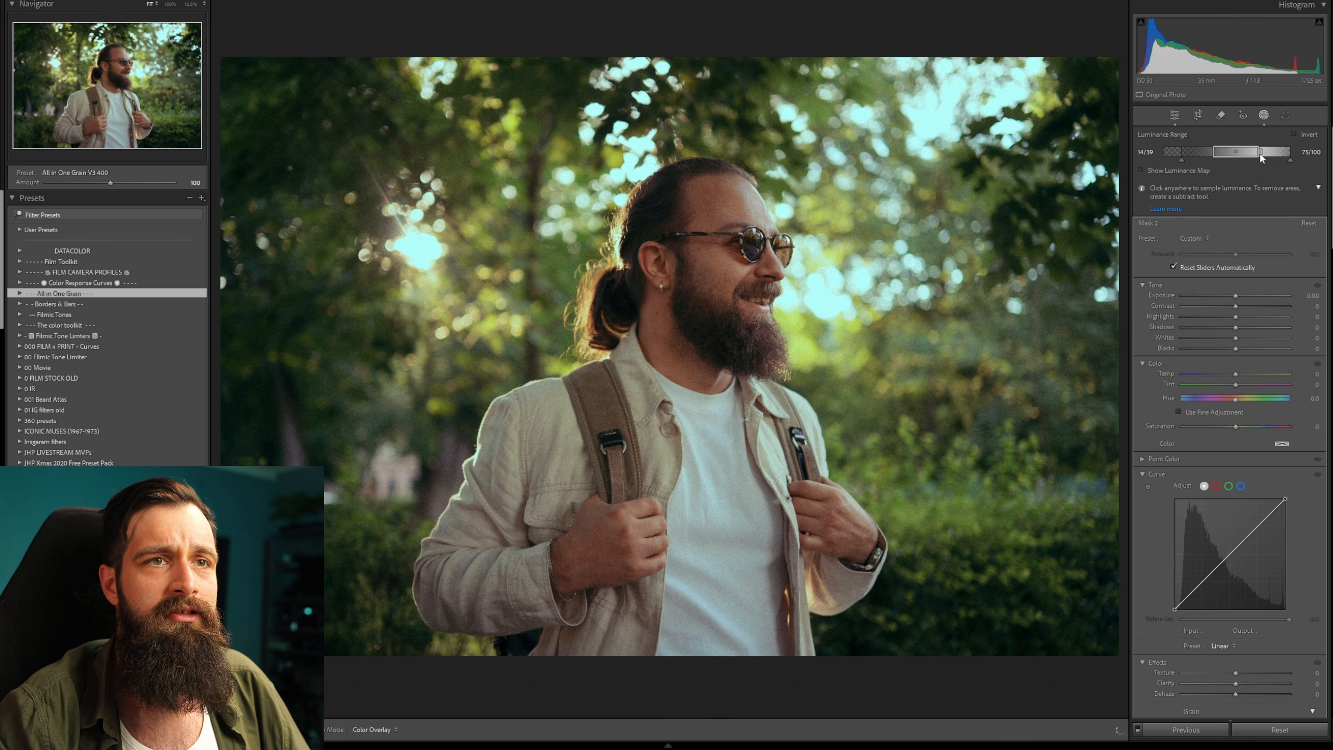
scroll(1217, 308, "down", 5)
left_click_drag(1235, 371, 1232, 363)
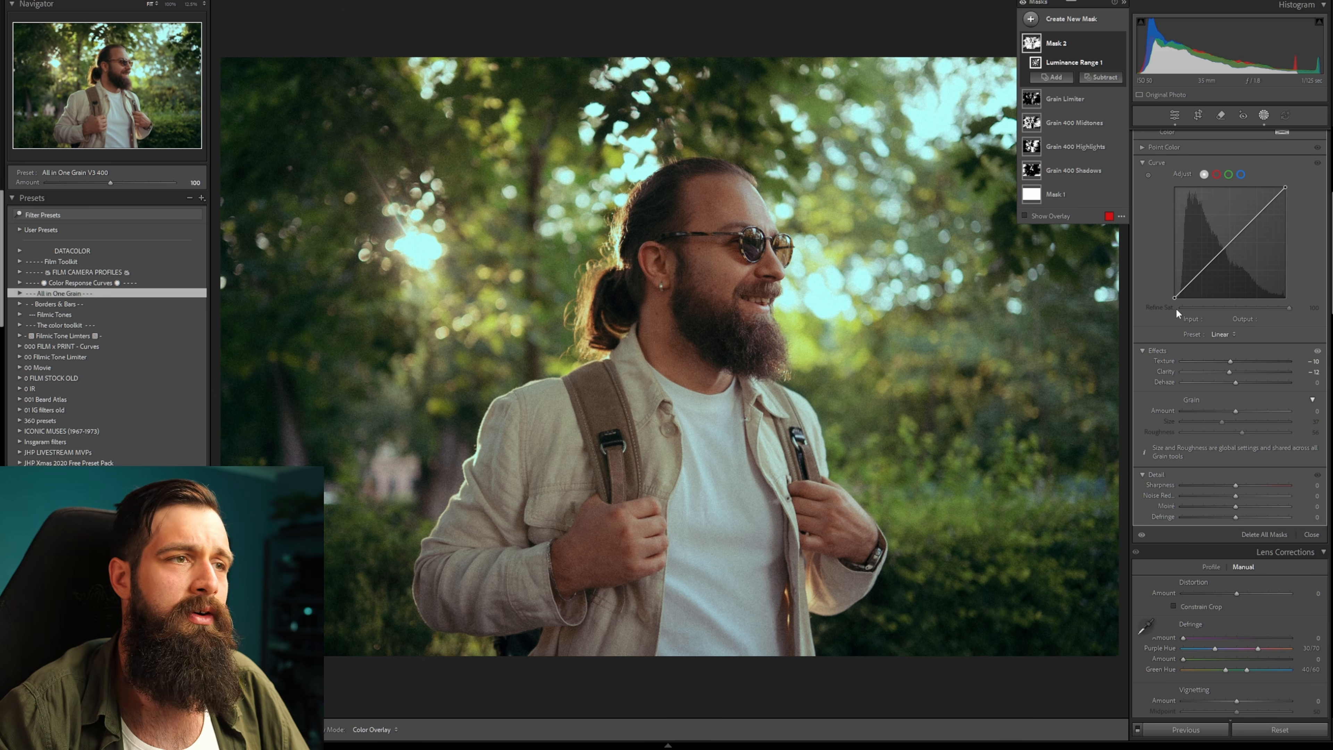
Add a linear gradient rising from the bottom of the frame and darken it with a curve midpoint at 136/105.
left_click(1030, 19)
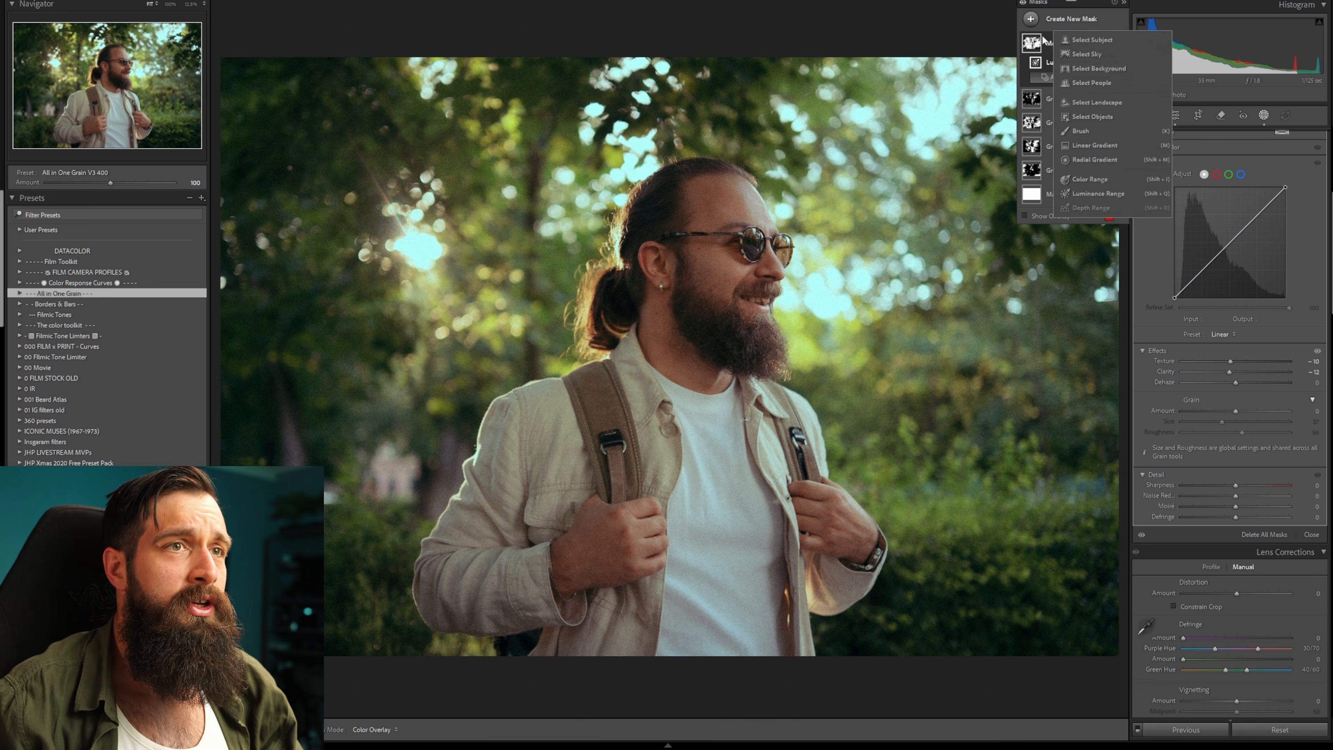
left_click(1106, 145)
left_click_drag(694, 607, 691, 447)
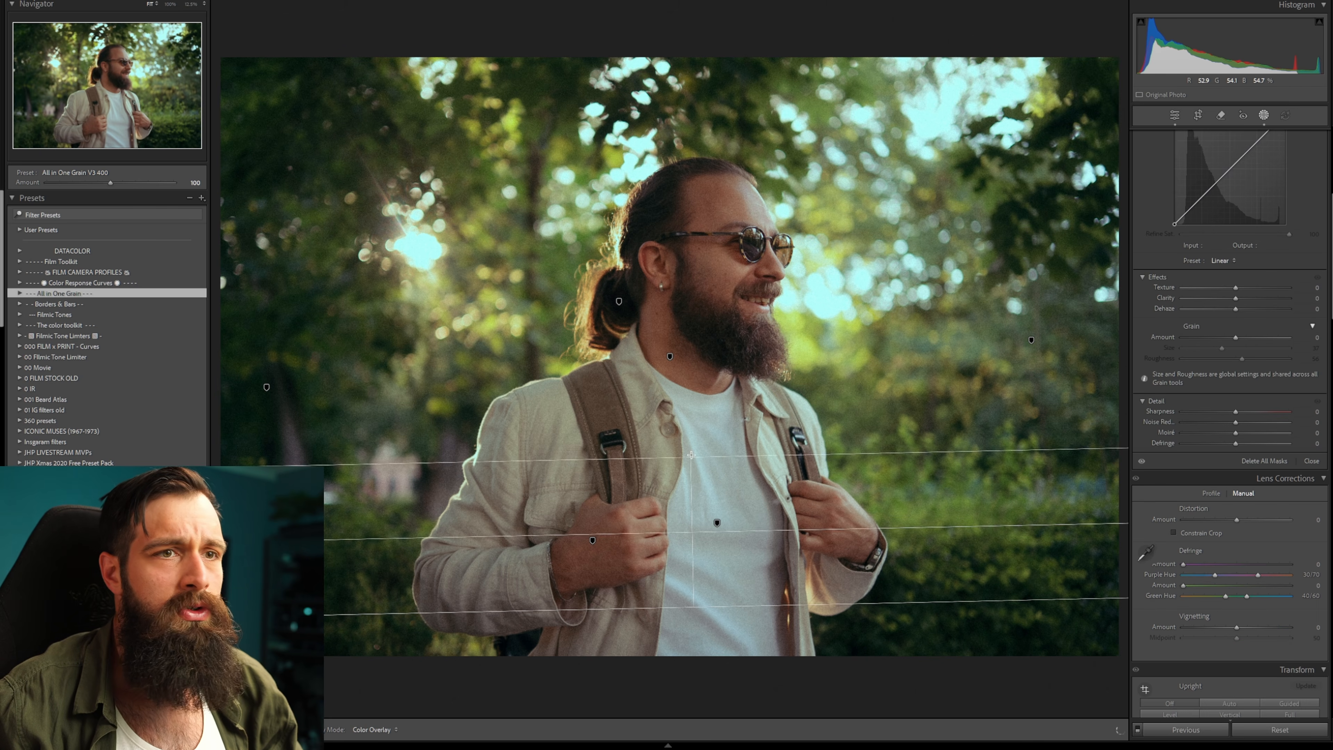
scroll(1175, 271, "up", 5)
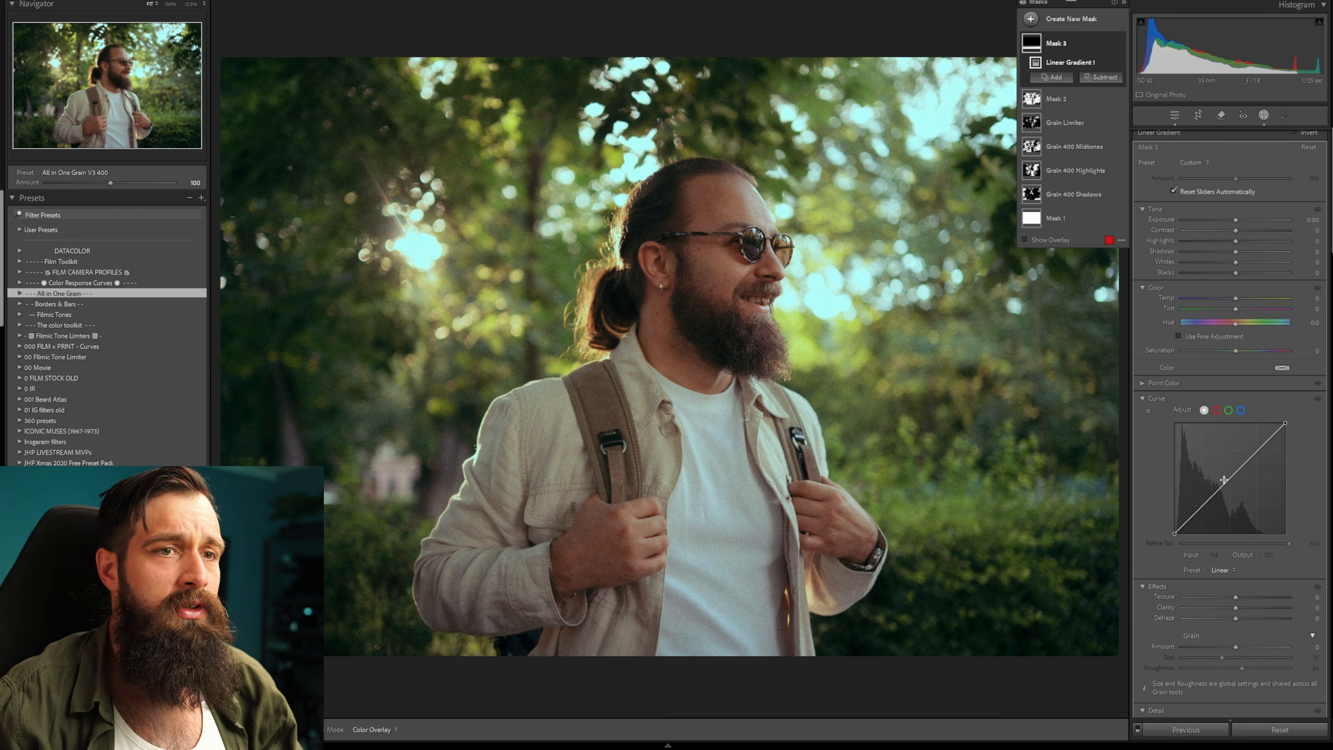
left_click_drag(1229, 483, 1233, 488)
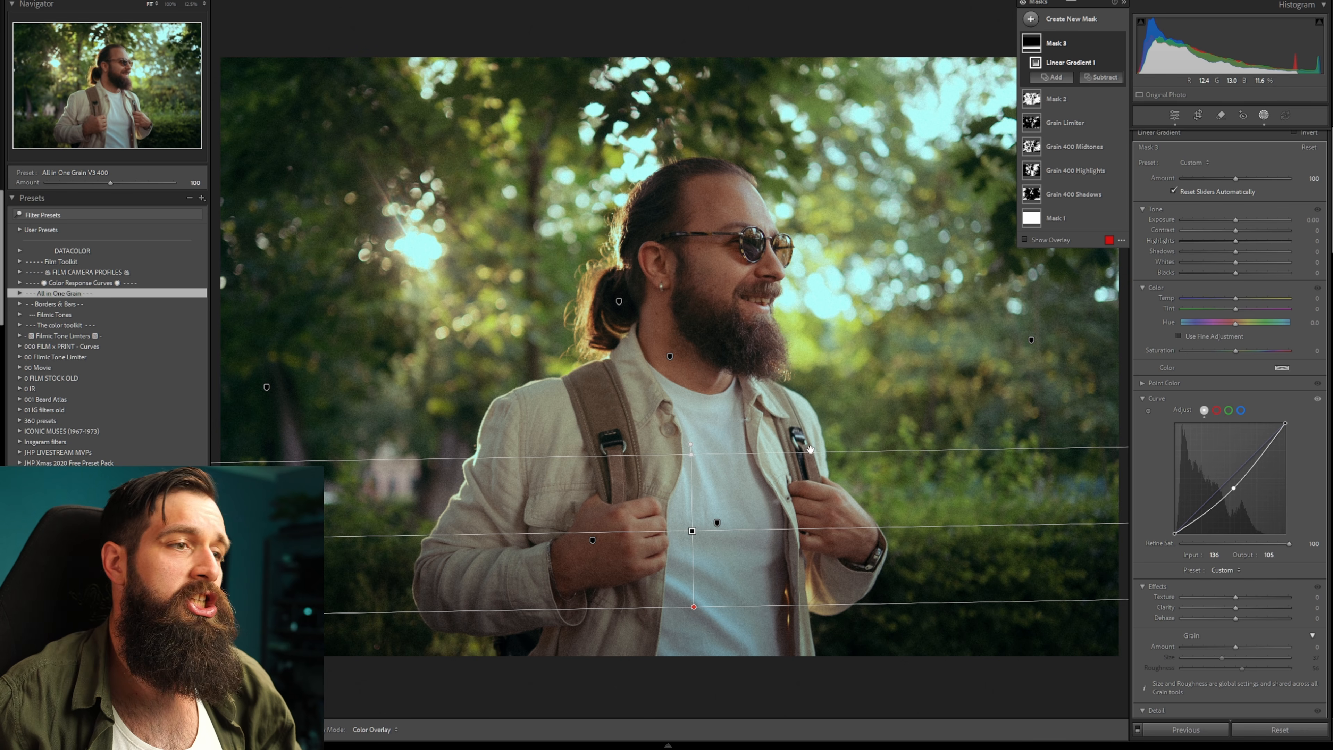
key("o")
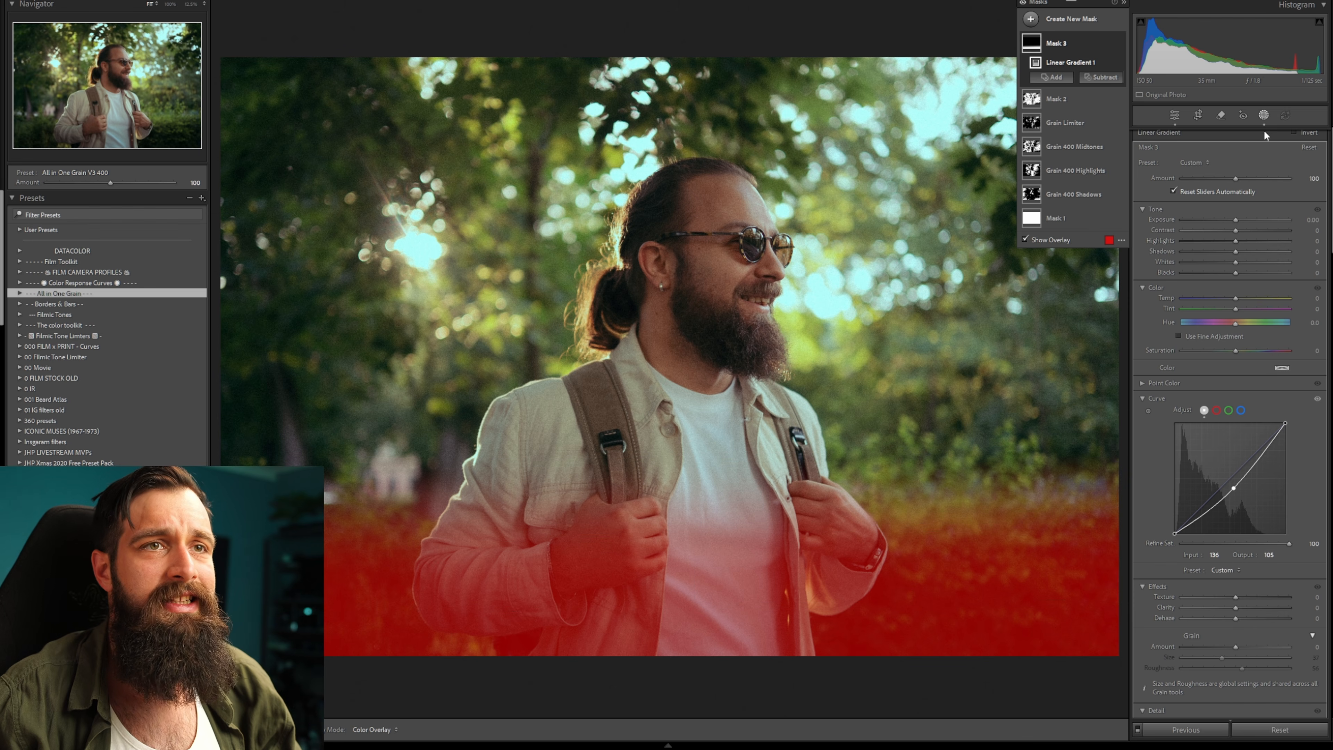
Lower the global Shadows while checking the false color view.
left_click(1264, 118)
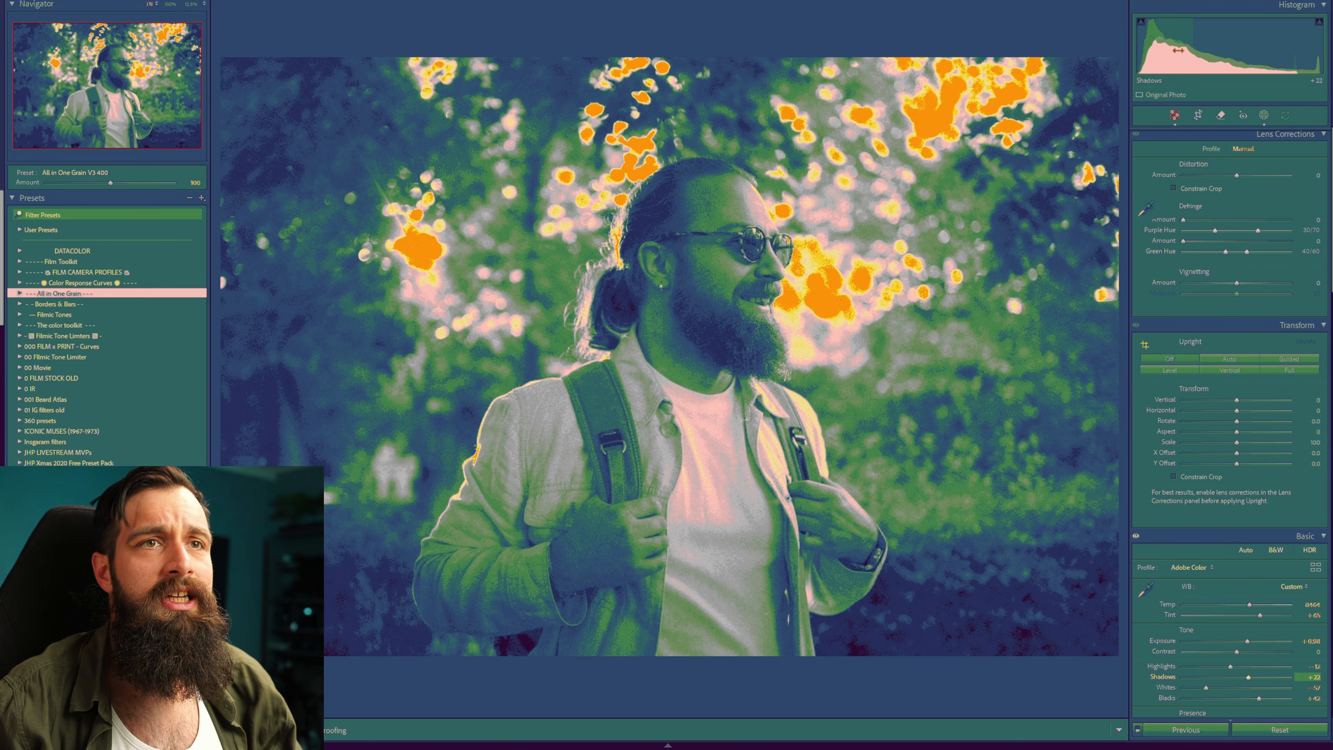
left_click_drag(1185, 50, 1177, 50)
Select Mask 1 and reshape its tone curve with several points, then fine-tune the global tone from the histogram.
left_click(1265, 116)
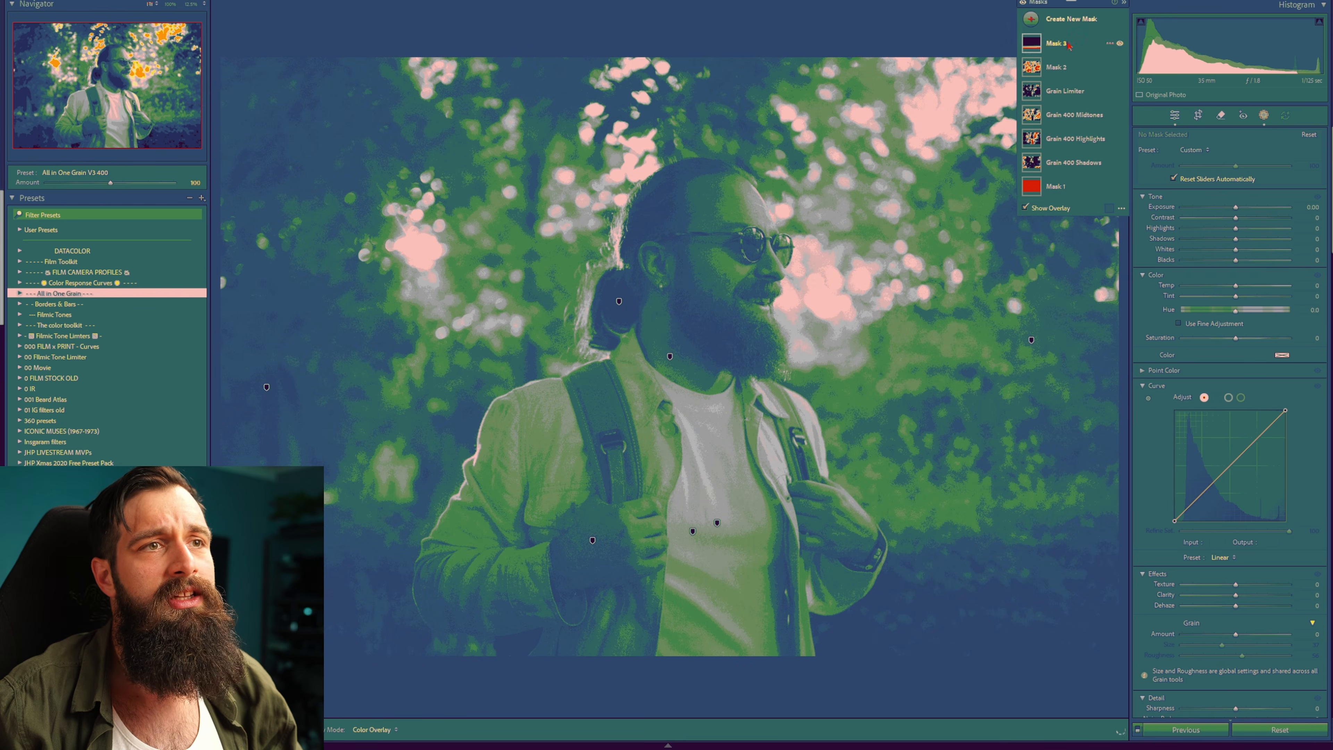
left_click(1032, 187)
scroll(1173, 315, "down", 3)
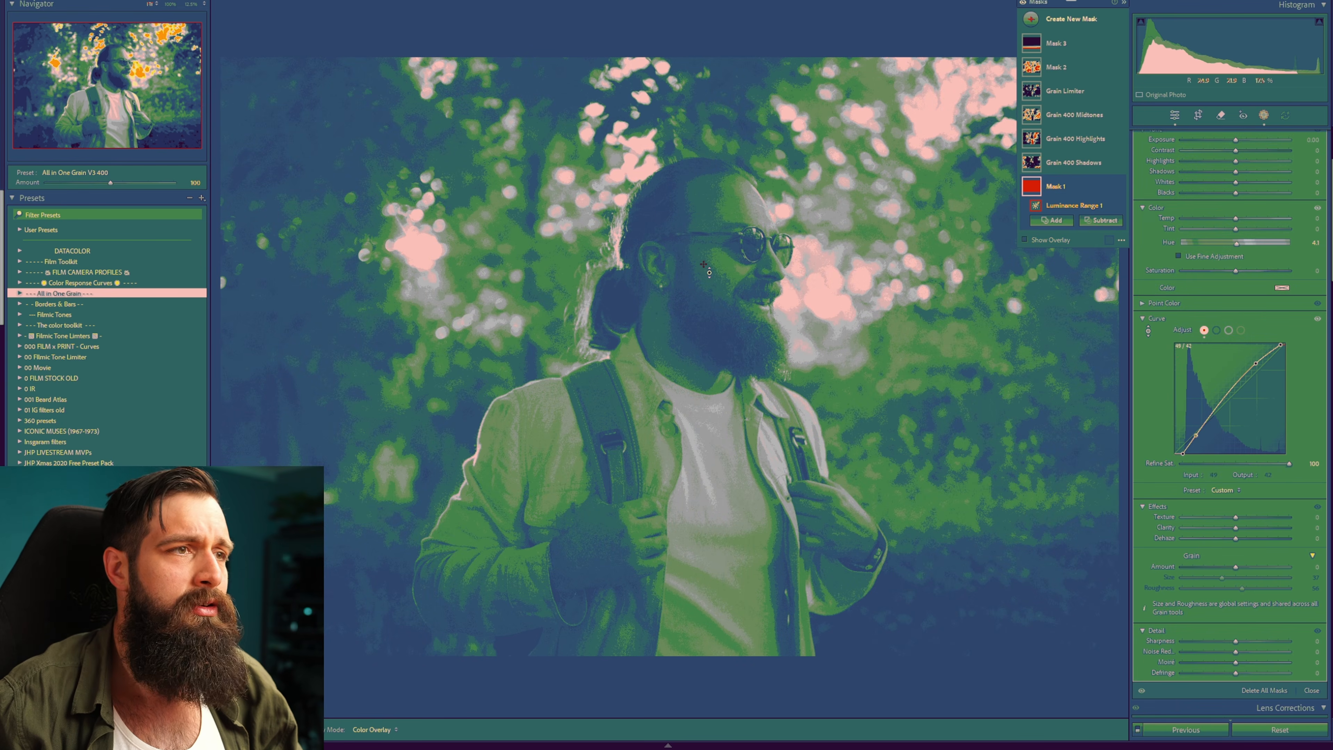
left_click_drag(701, 259, 701, 273)
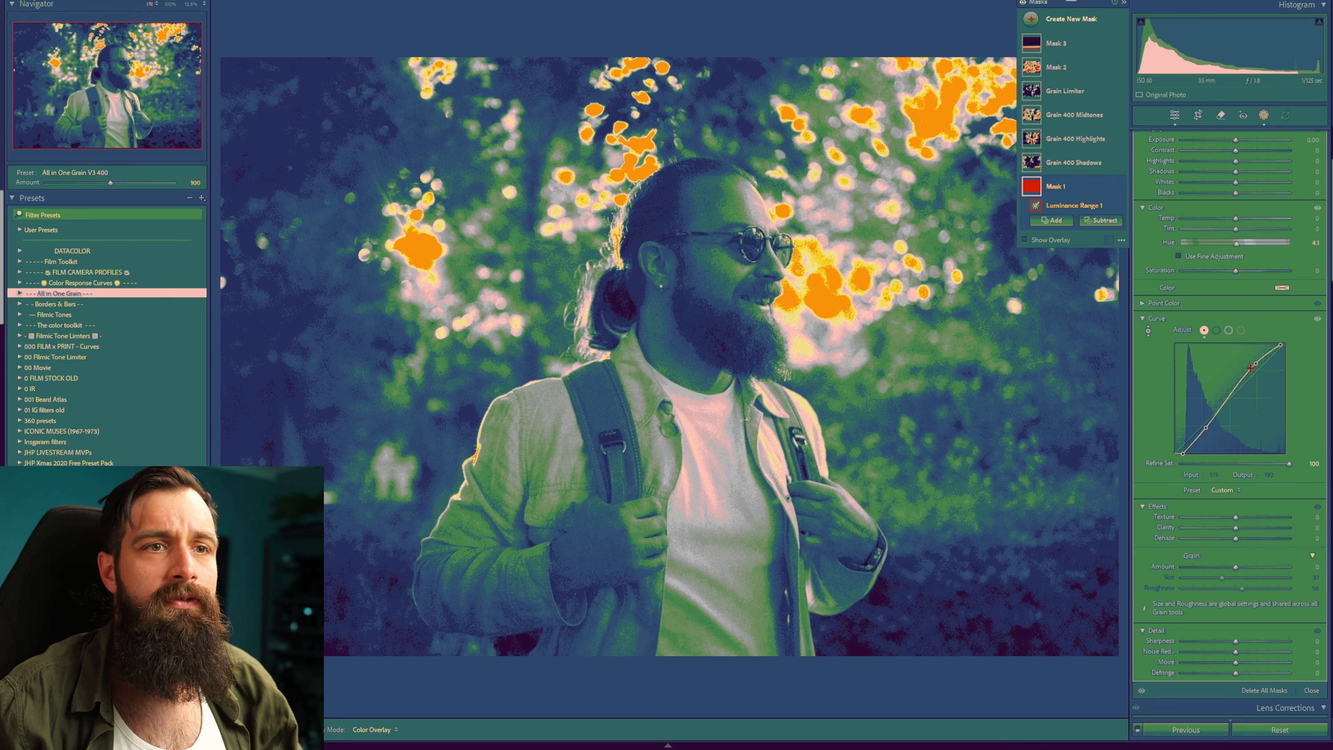
left_click_drag(1255, 362, 1255, 360)
left_click_drag(1221, 403, 1204, 429)
mouse_move(1183, 455)
left_mouse_down()
mouse_move(1192, 448)
mouse_move(1182, 456)
left_mouse_up()
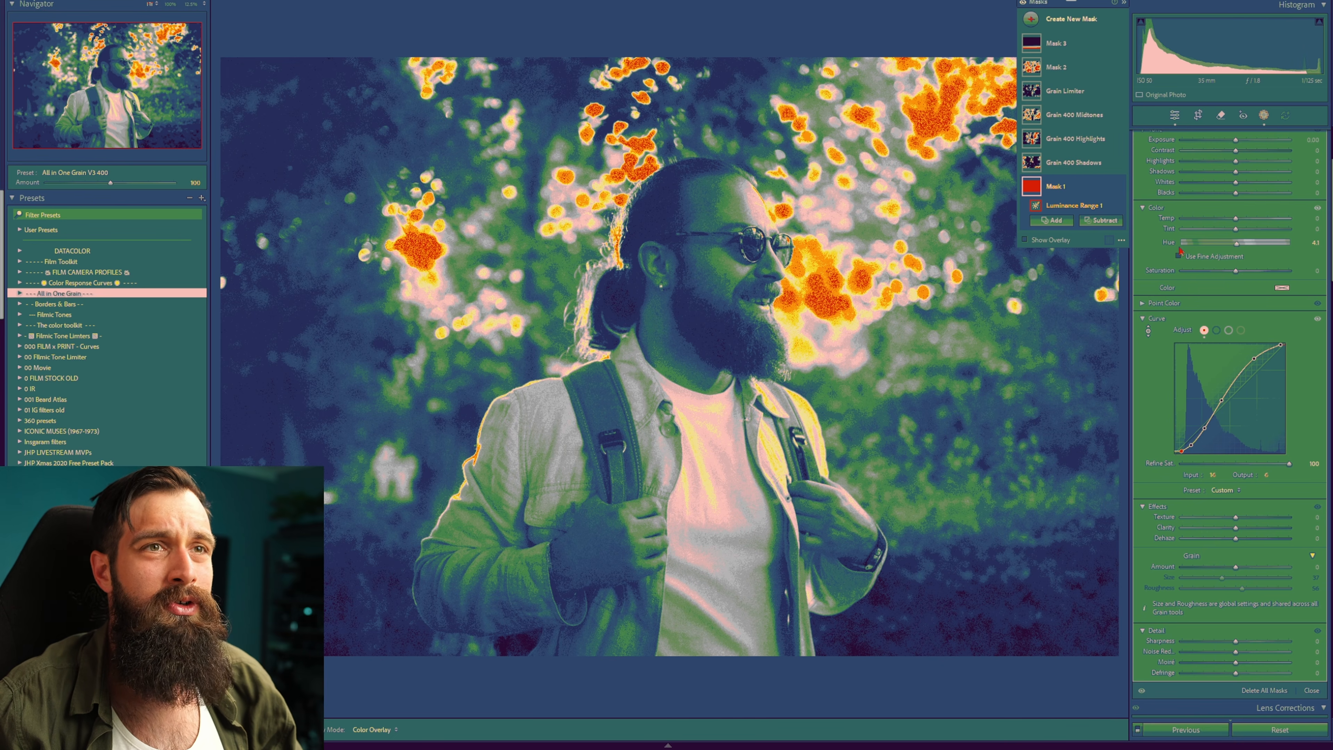
left_click_drag(1223, 54, 1235, 54)
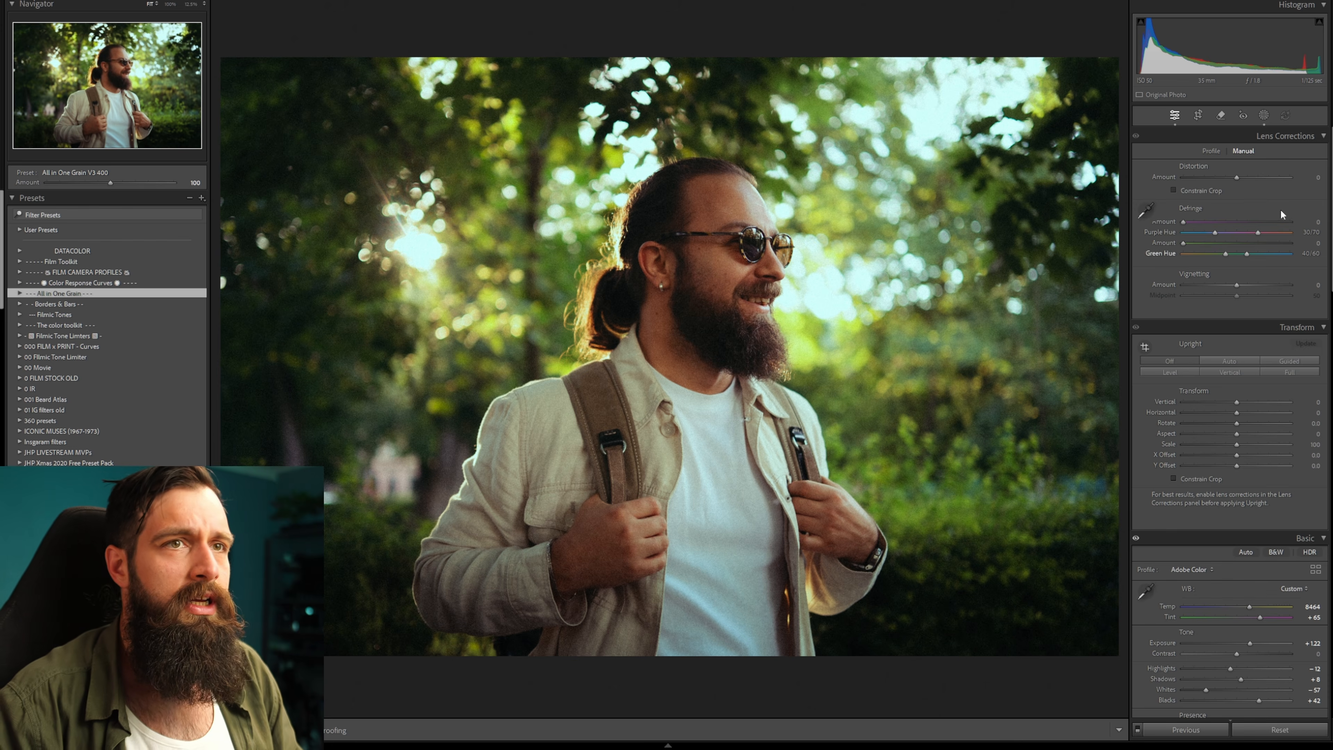
Add a radial gradient over the bright background right of the head and raise its Highlights to 45 and Shadows to 27.
left_click(1263, 115)
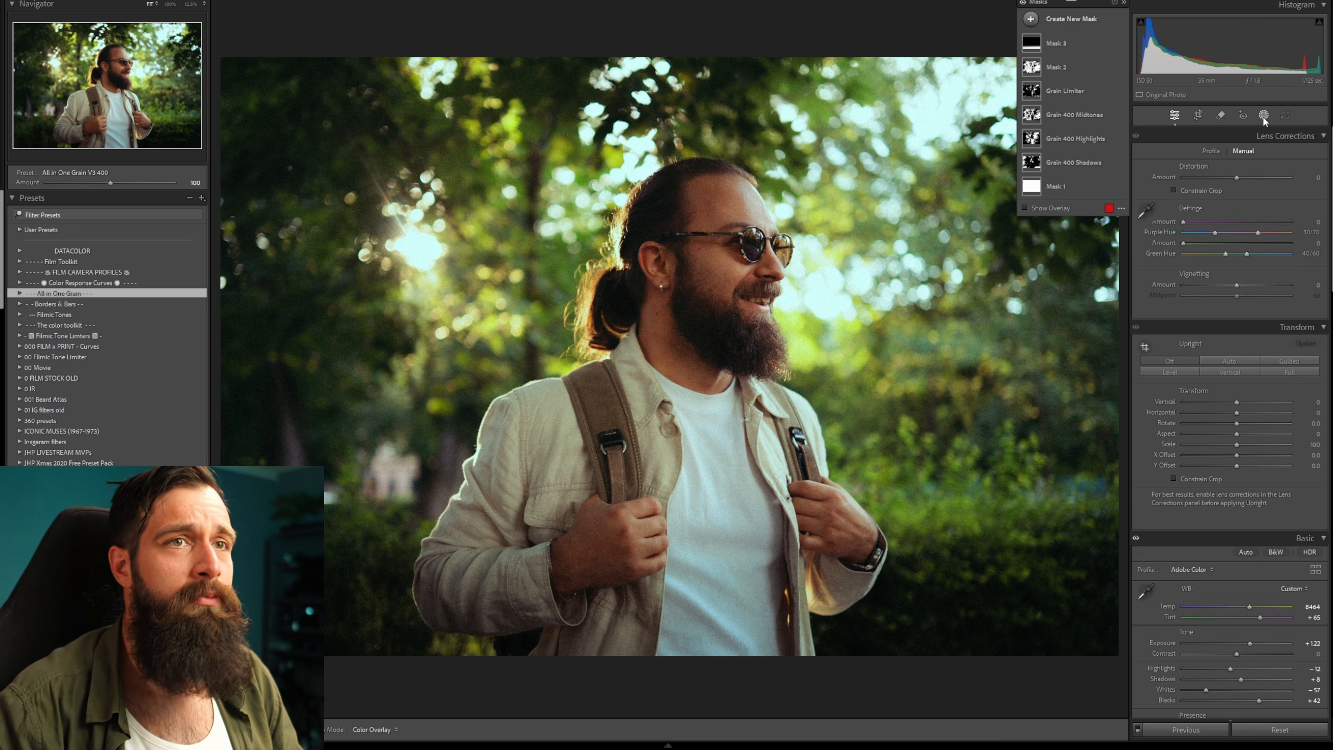
left_click(1070, 18)
left_click(1094, 159)
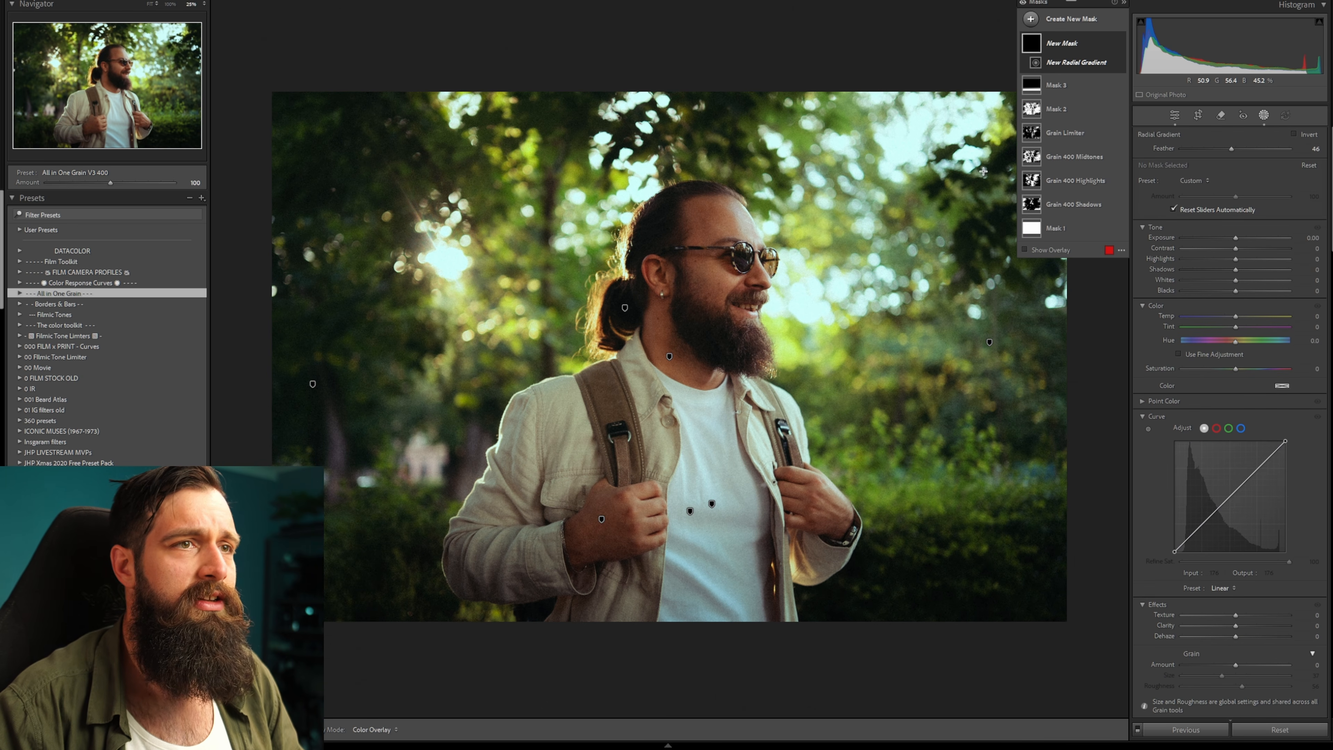
left_click_drag(983, 171, 655, 403)
left_click_drag(915, 189, 934, 227)
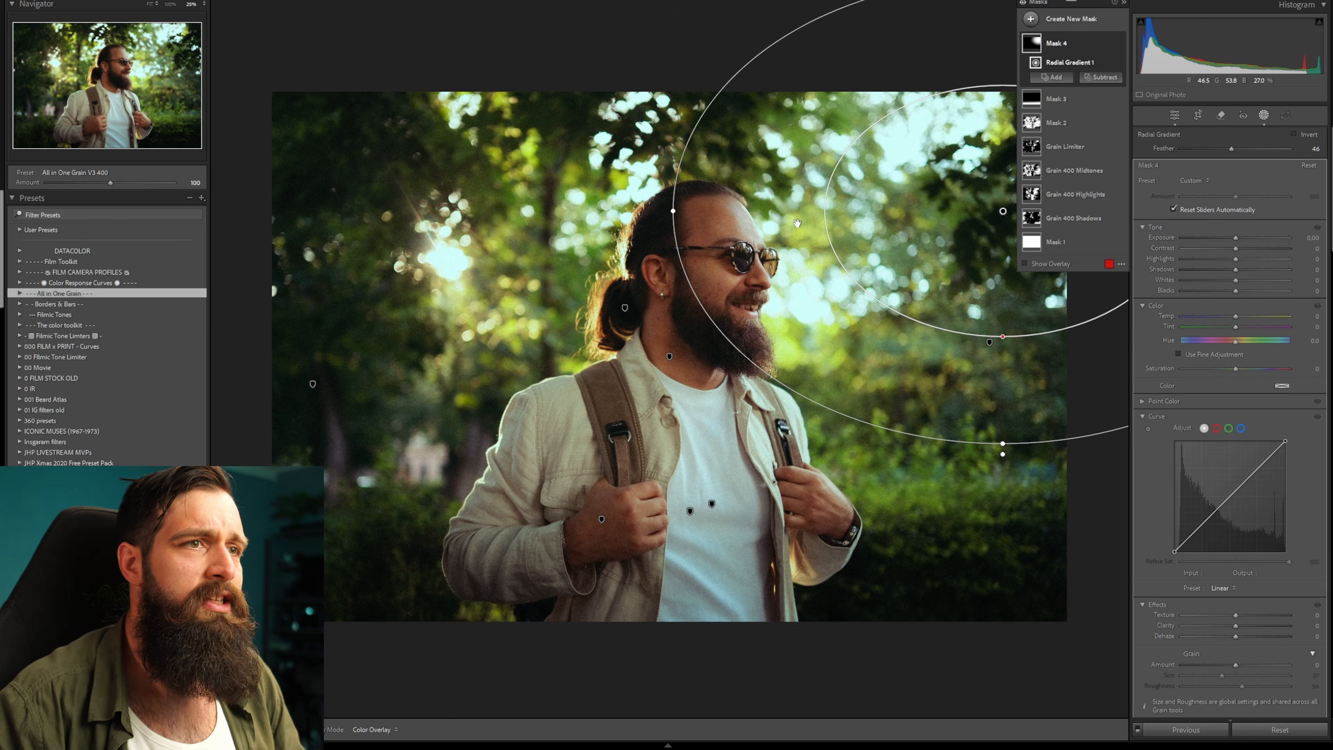
mouse_move(1235, 259)
left_mouse_down()
mouse_move(1261, 262)
mouse_move(1250, 274)
left_mouse_up()
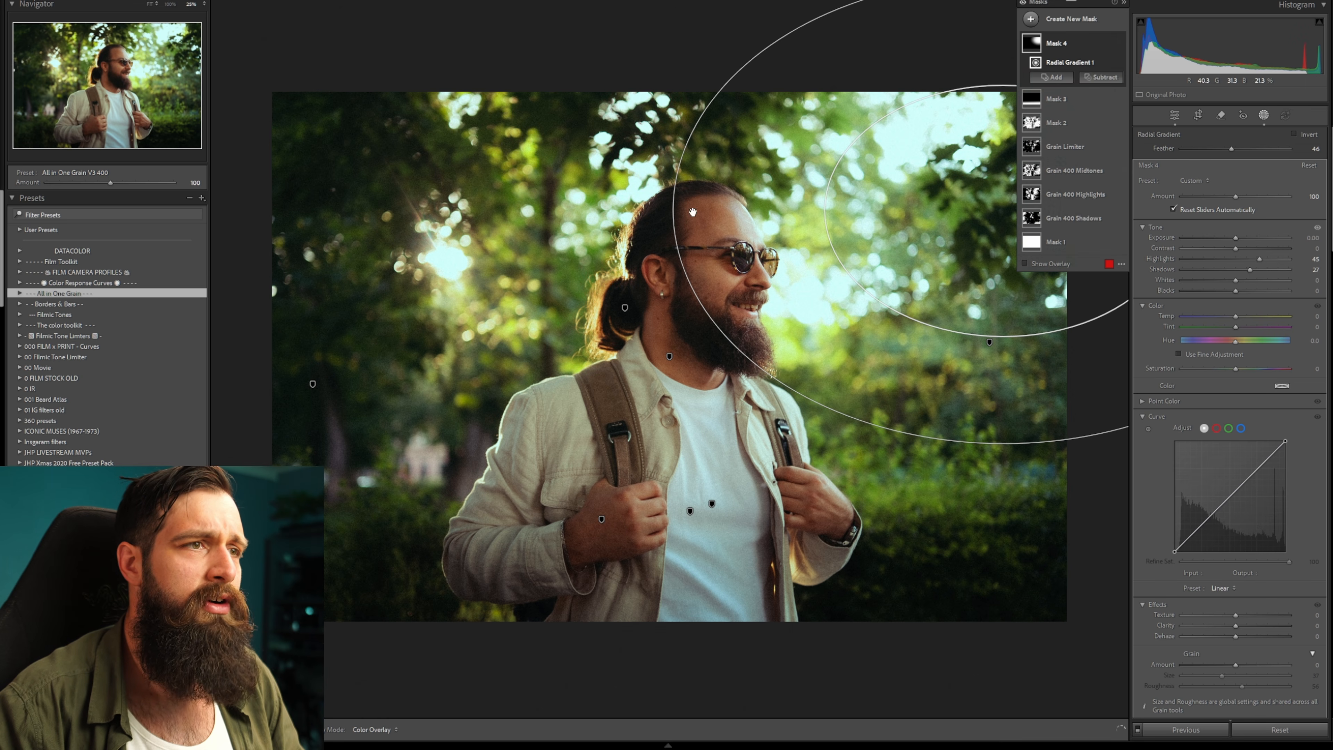
left_click_drag(674, 213, 771, 209)
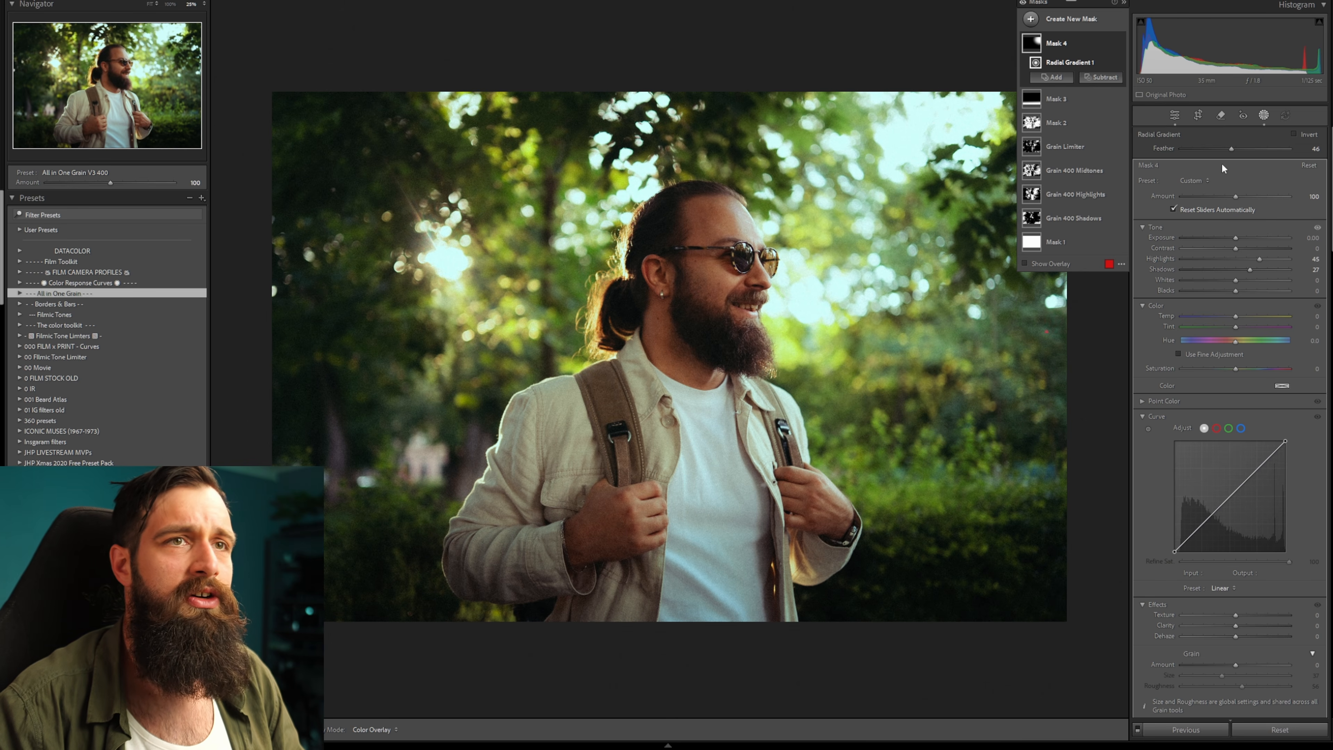
Review the radial gradient's reach and the face's grade by zooming out and into the portrait.
key("ctrl+minus")
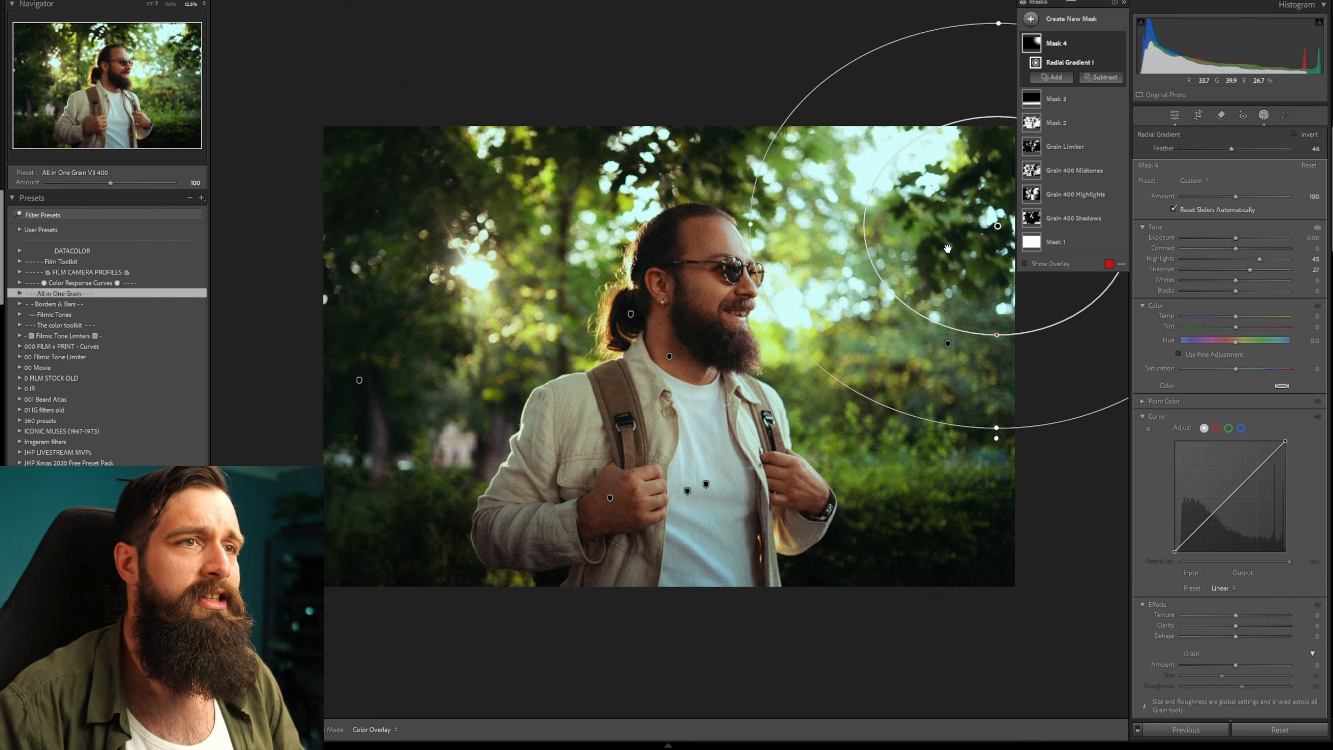
key("o")
key("o")
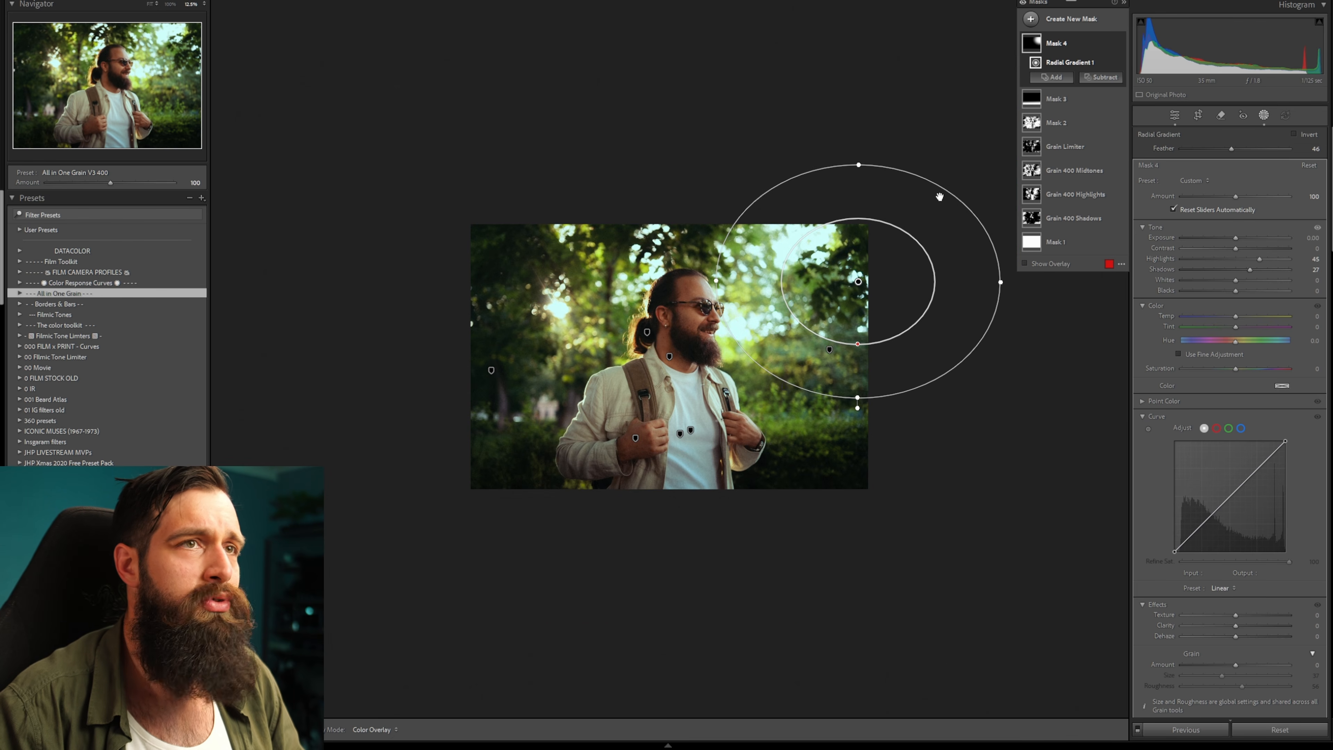
left_click(1262, 116)
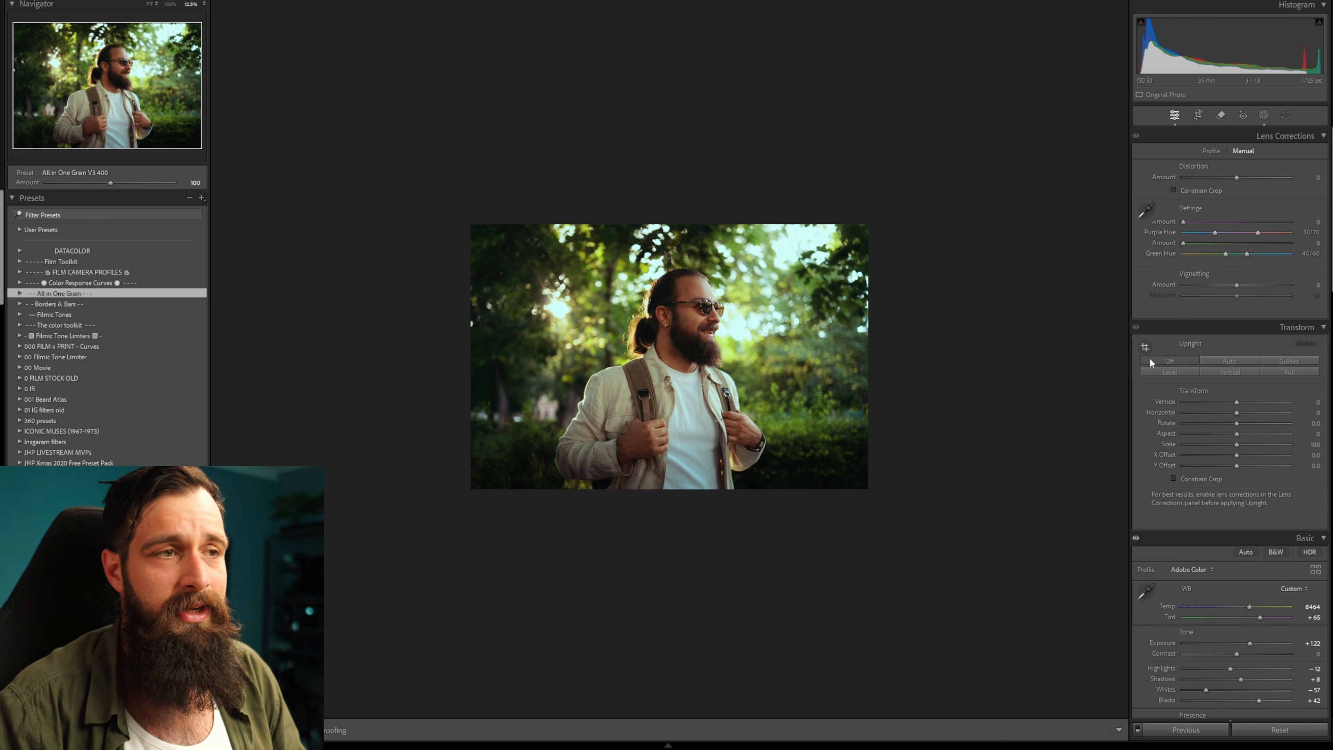
scroll(1150, 357, "down", 5)
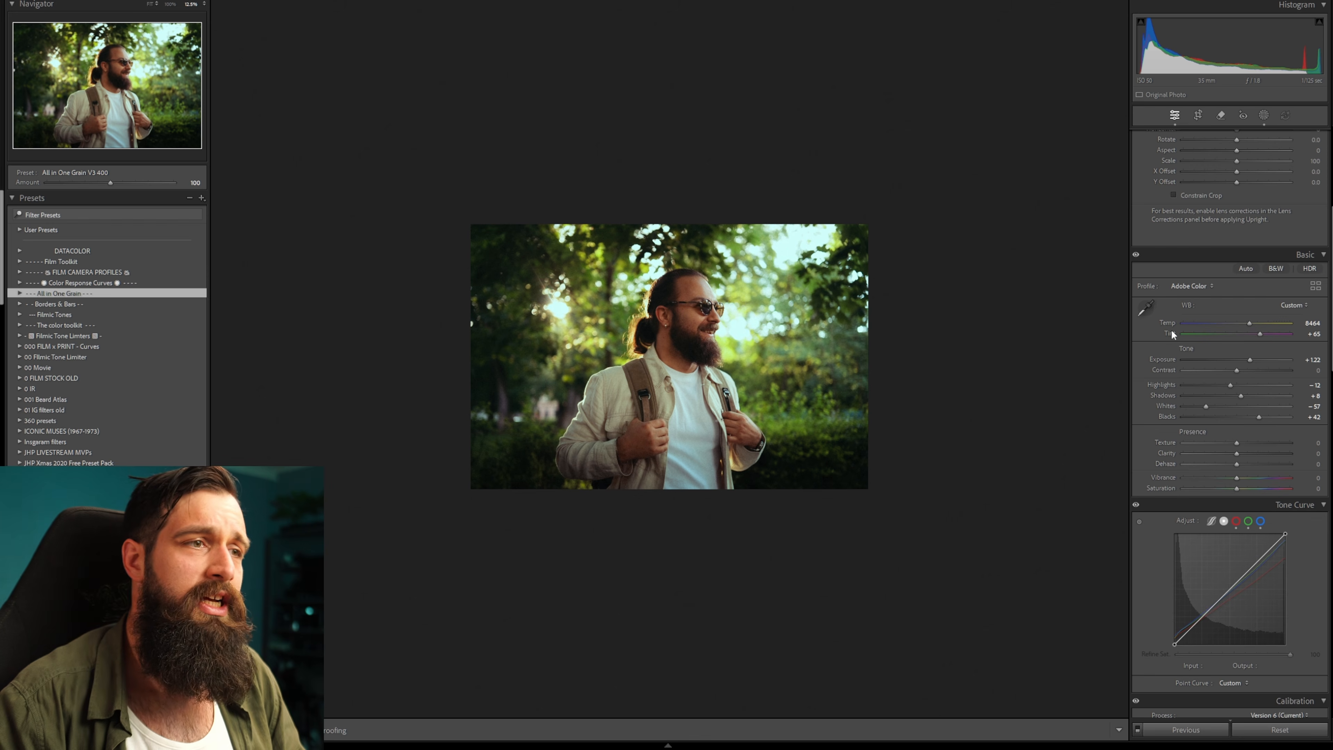
left_click(704, 317)
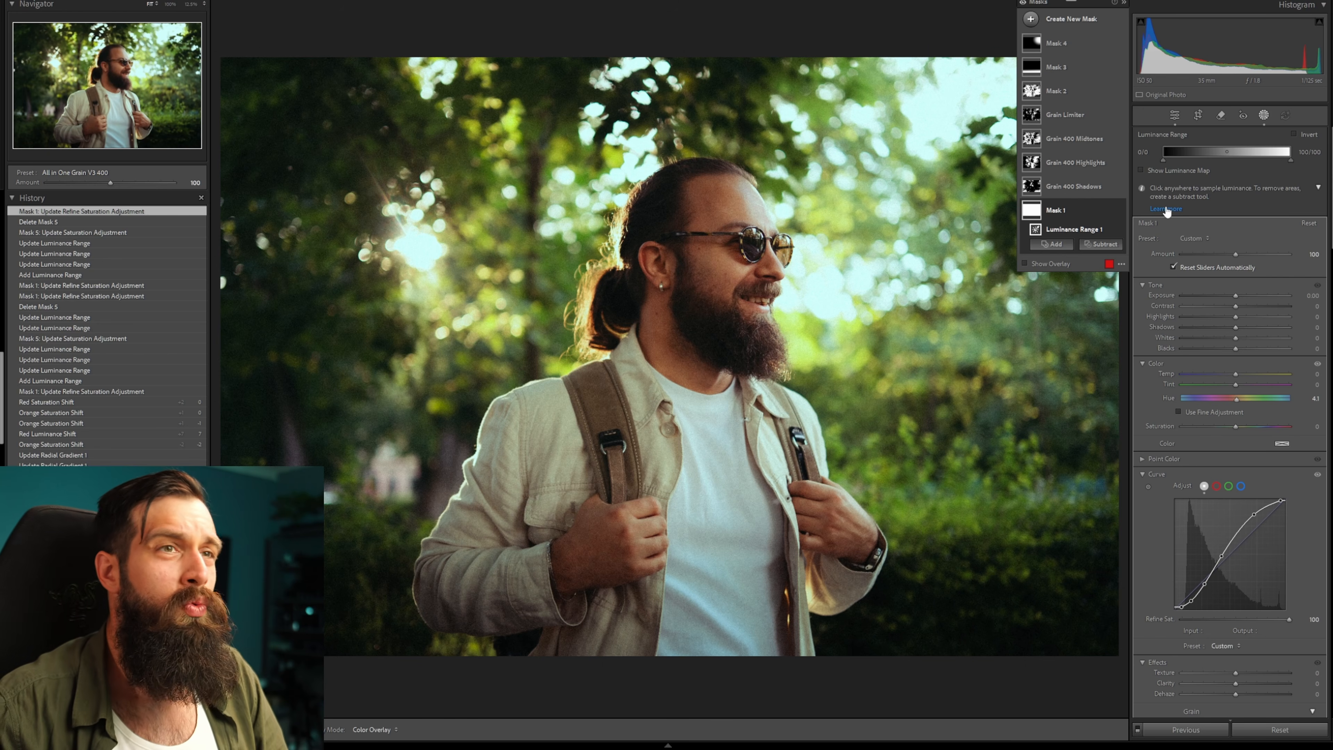
left_click(1264, 115)
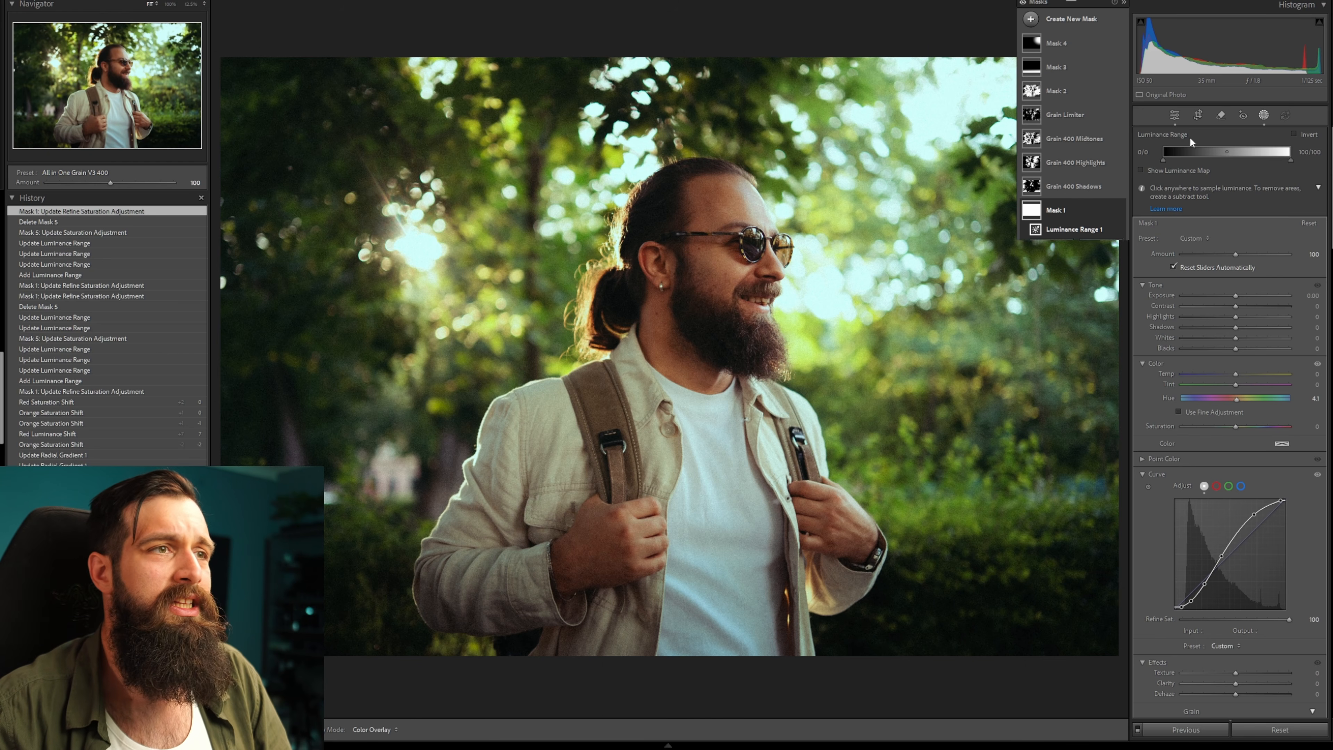
left_click(708, 196)
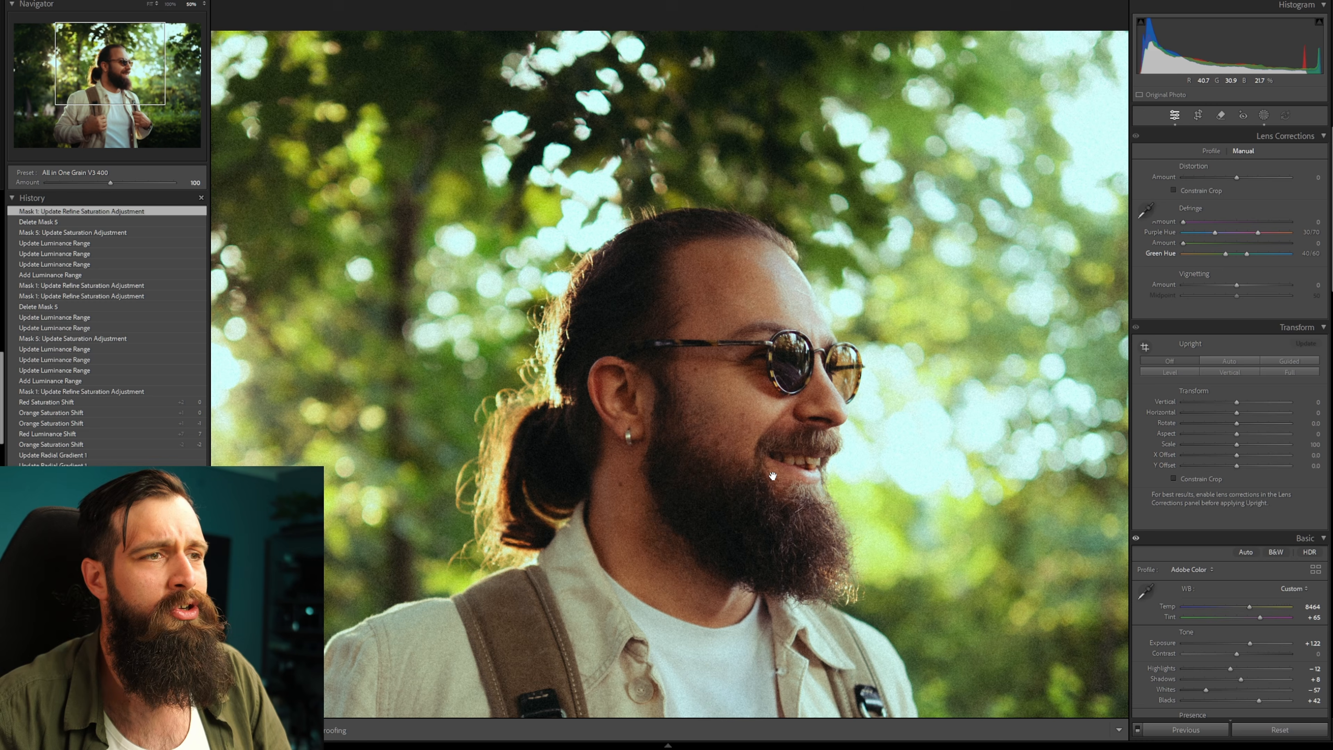
left_click(762, 452)
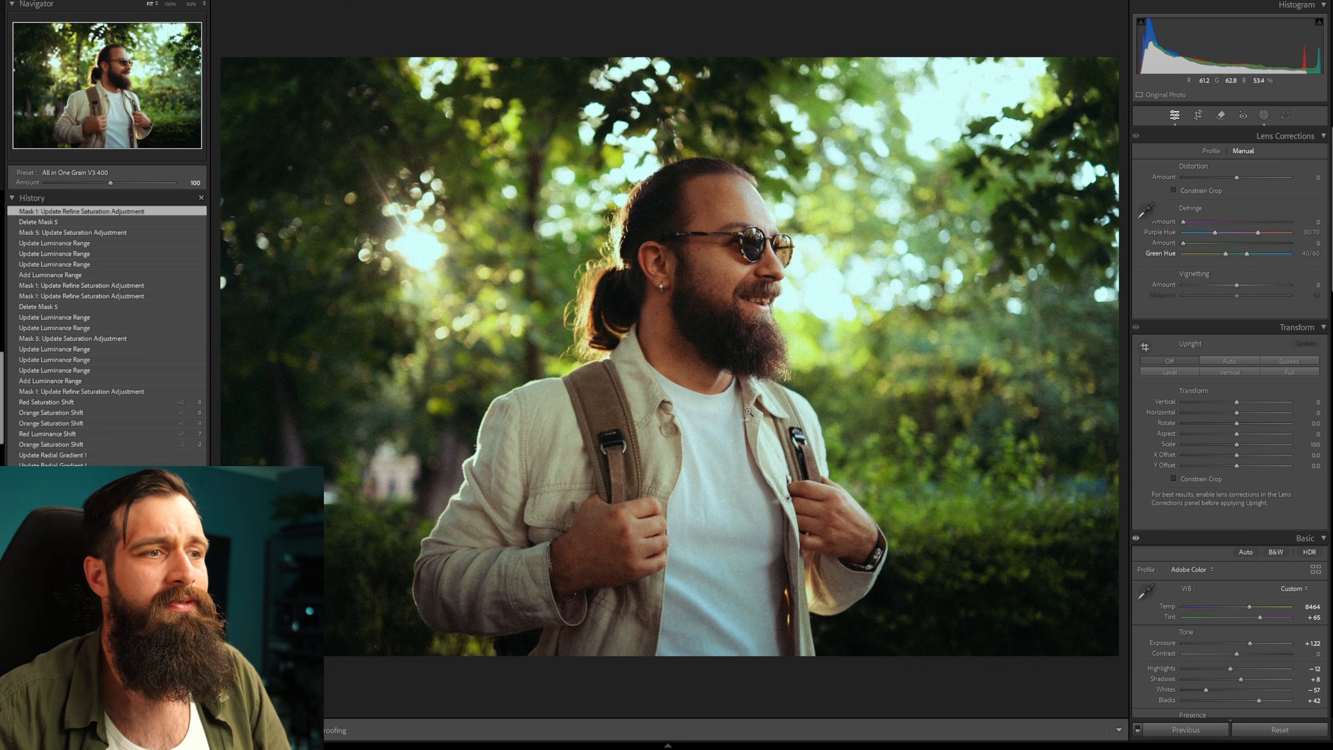
Open the masks, select Mask 1 and lower its curve's Refine amount to 50.
left_click(1264, 116)
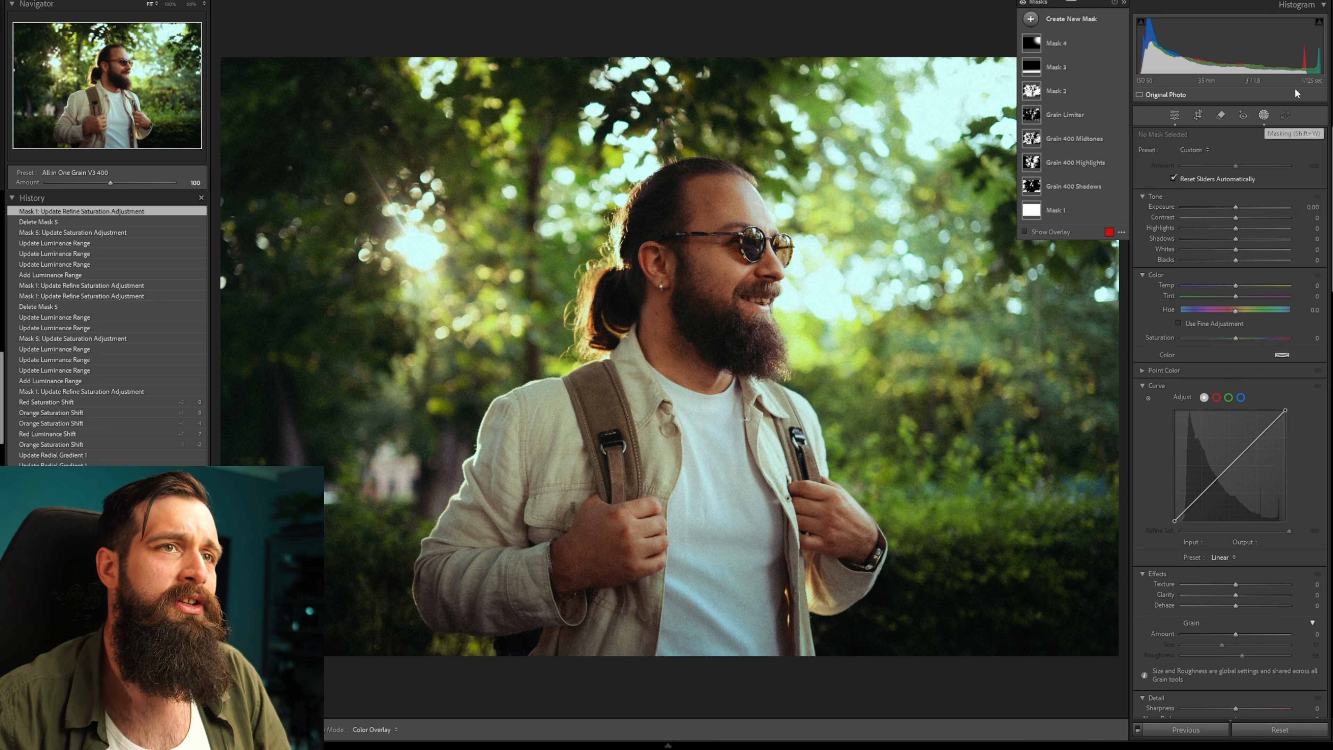
left_click(1035, 212)
scroll(1210, 315, "down", 5)
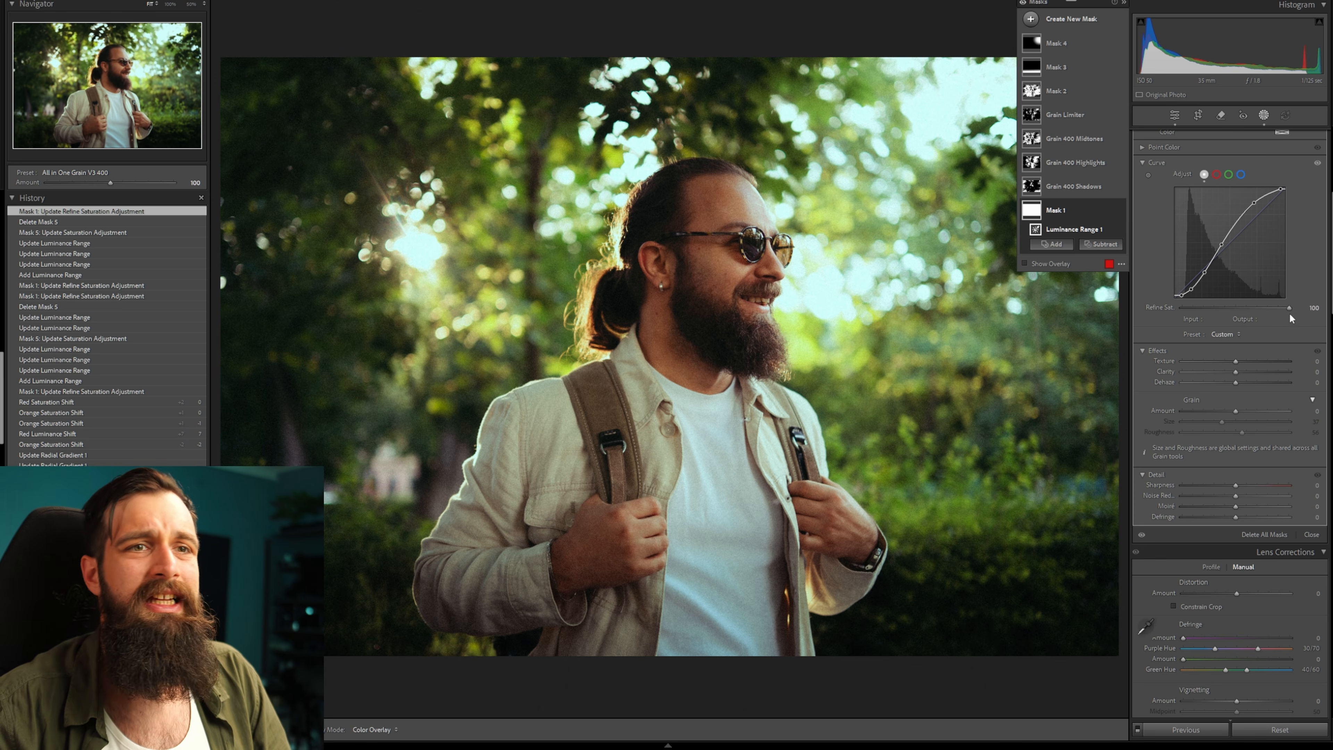
left_click_drag(1288, 308, 1233, 308)
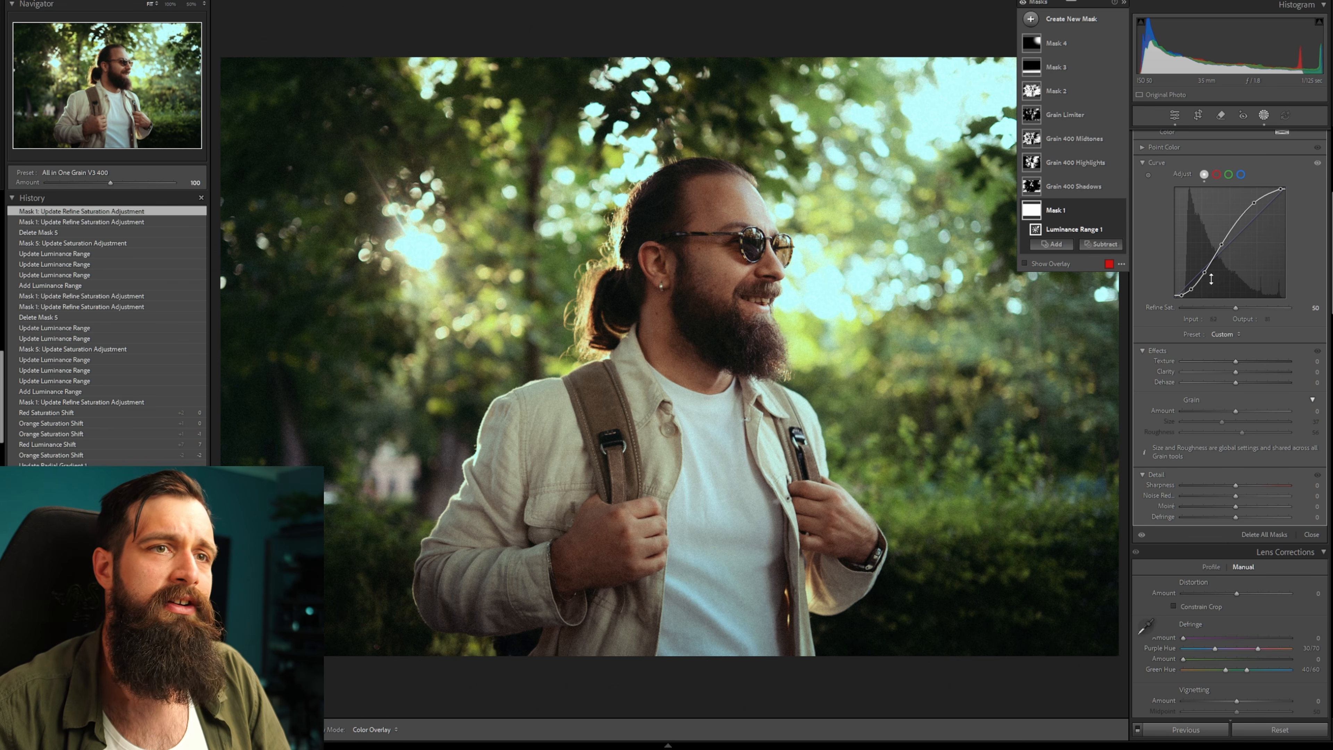
Add a new Luminance Range mask limited to the darker tones and turn off its overlay.
key("shift+q")
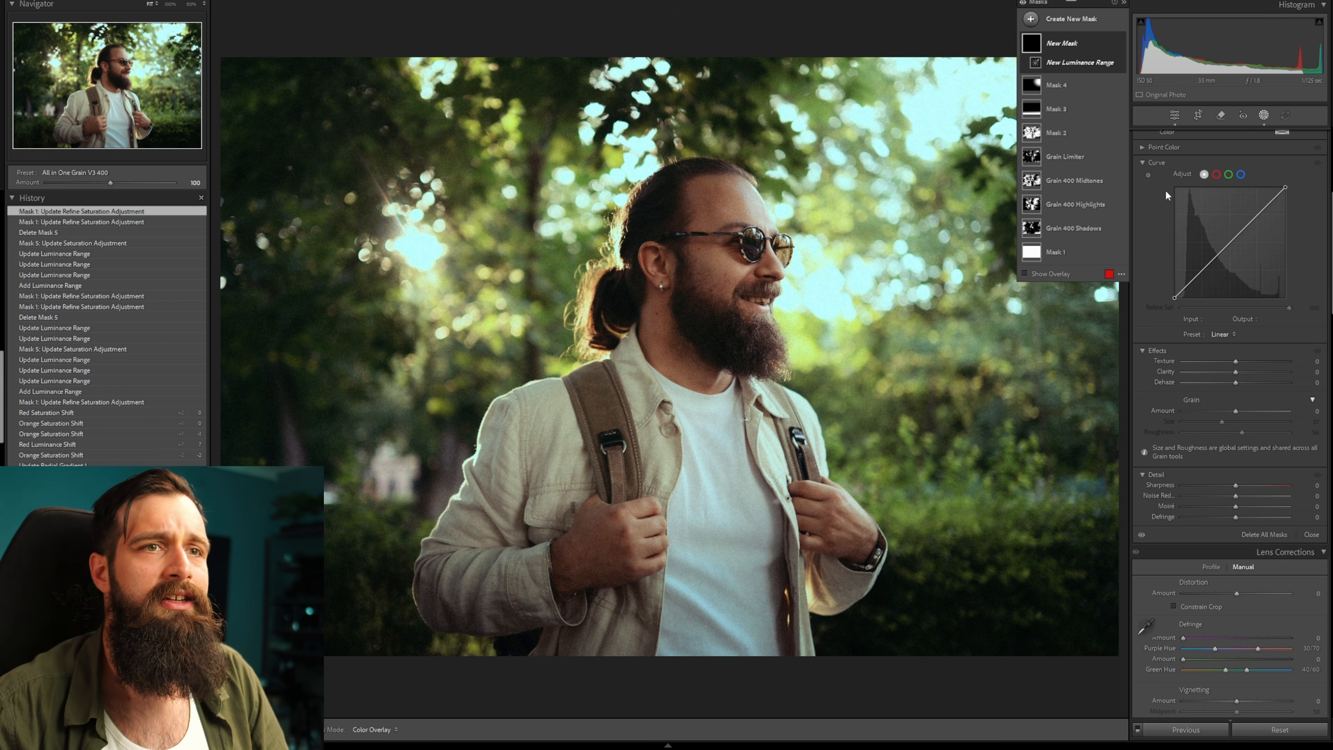
scroll(1175, 190, "up", 5)
left_click(1194, 151)
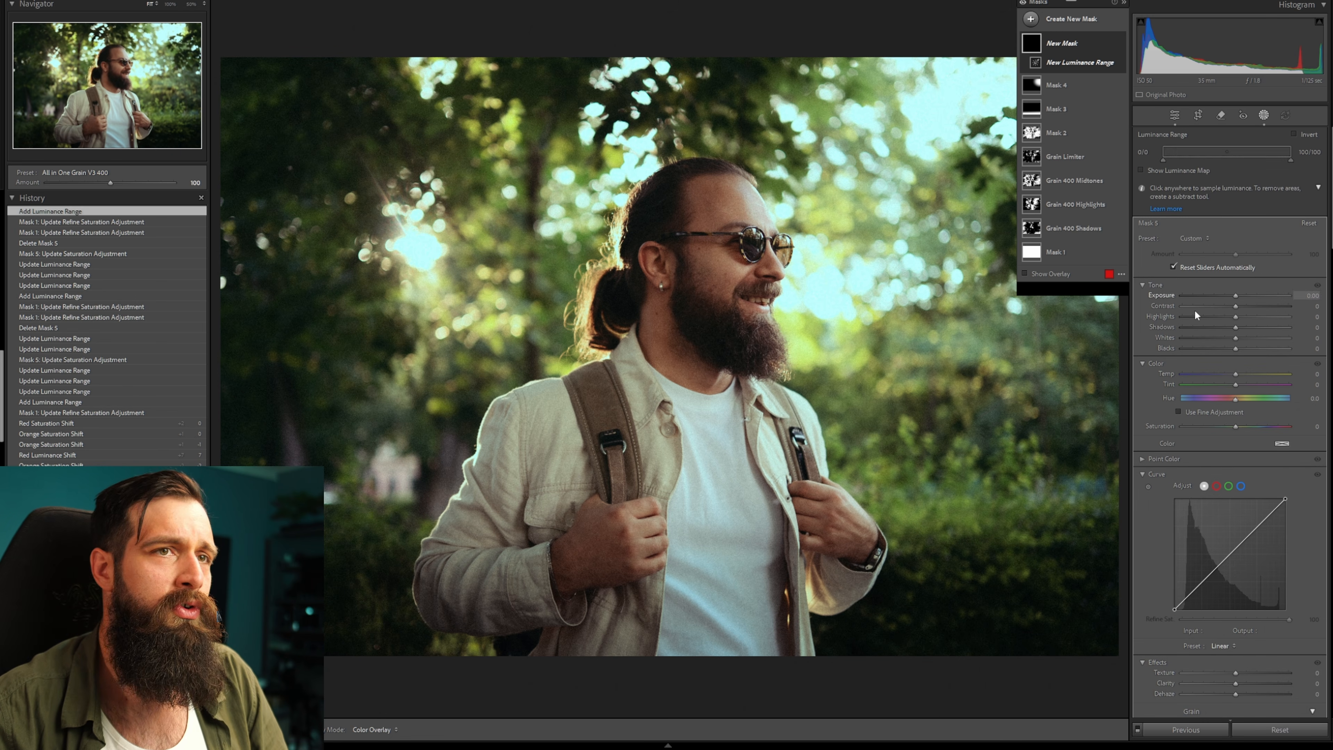
left_click_drag(1161, 153, 1175, 152)
left_click_drag(1291, 152, 1225, 152)
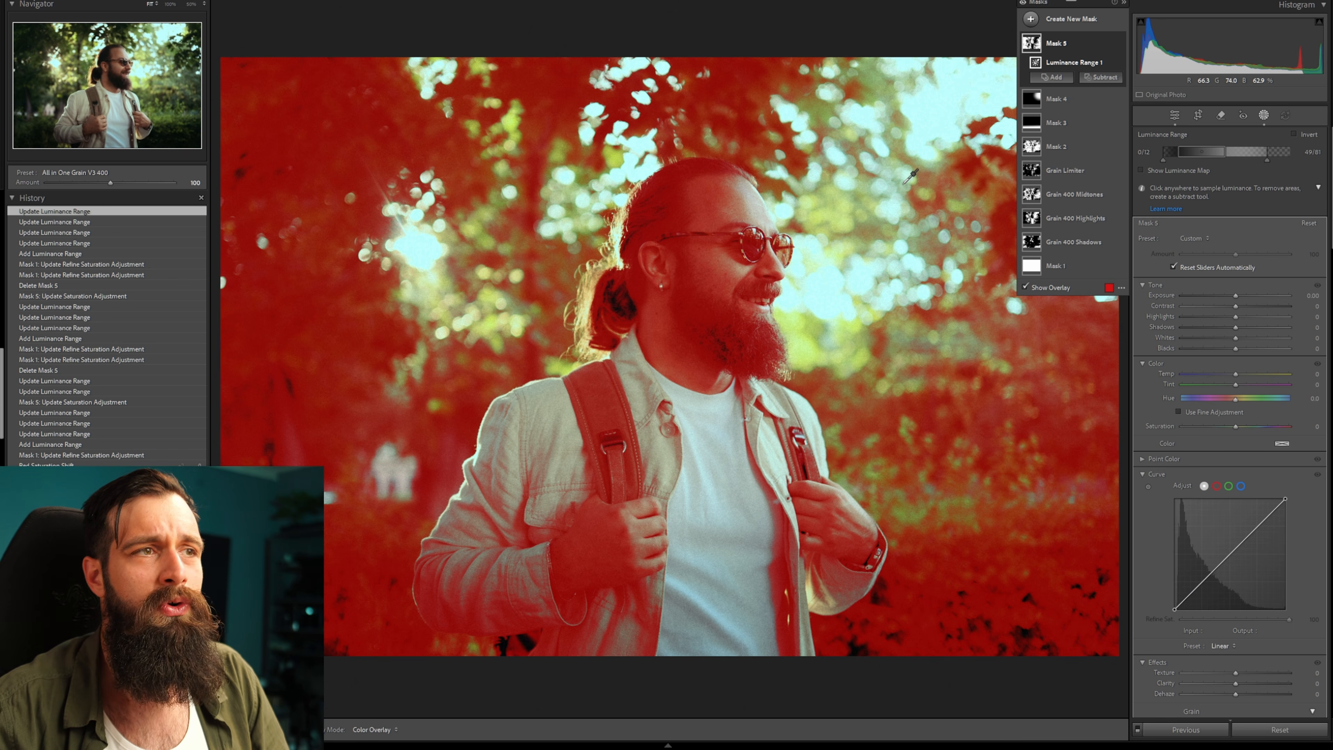
left_click(1024, 287)
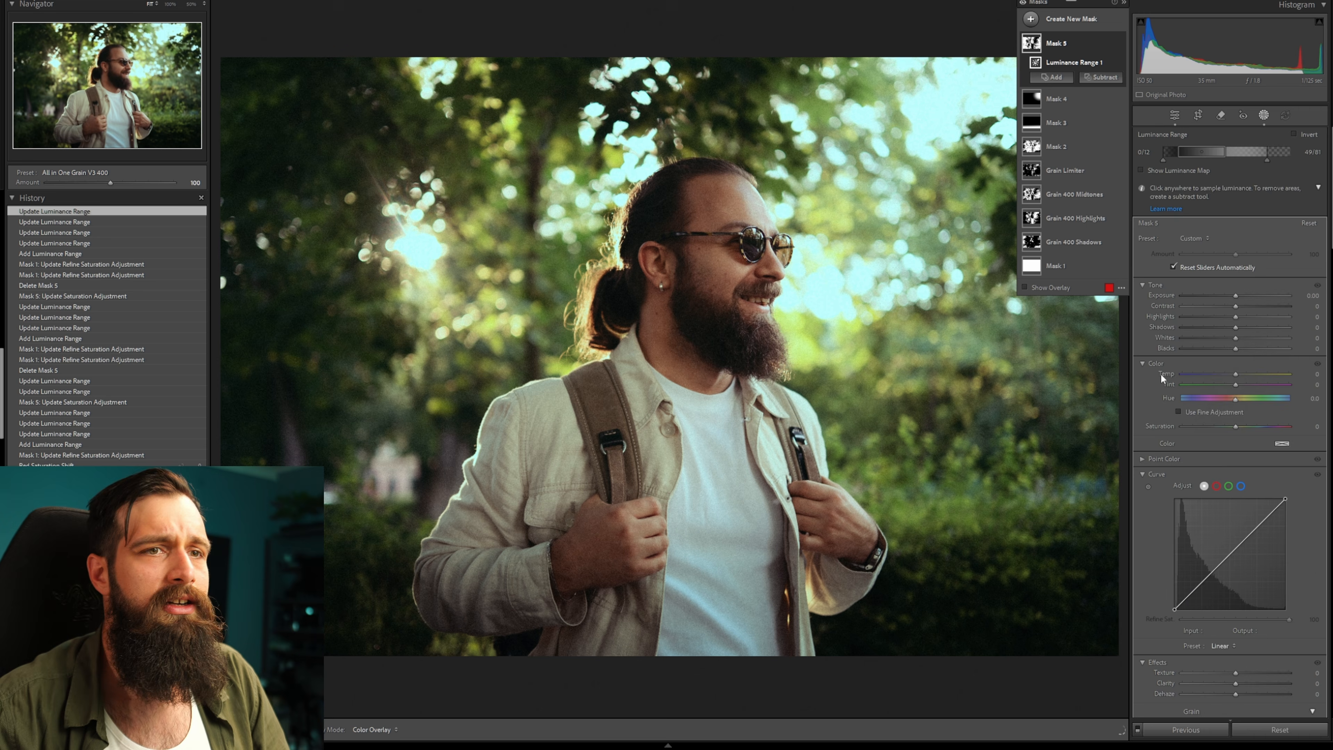
Set the luminance mask's Saturation to 22 and raise the lower end of its luminance range.
scroll(1239, 273, "down", 5)
scroll(1239, 273, "up", 5)
left_click_drag(1246, 269, 1247, 270)
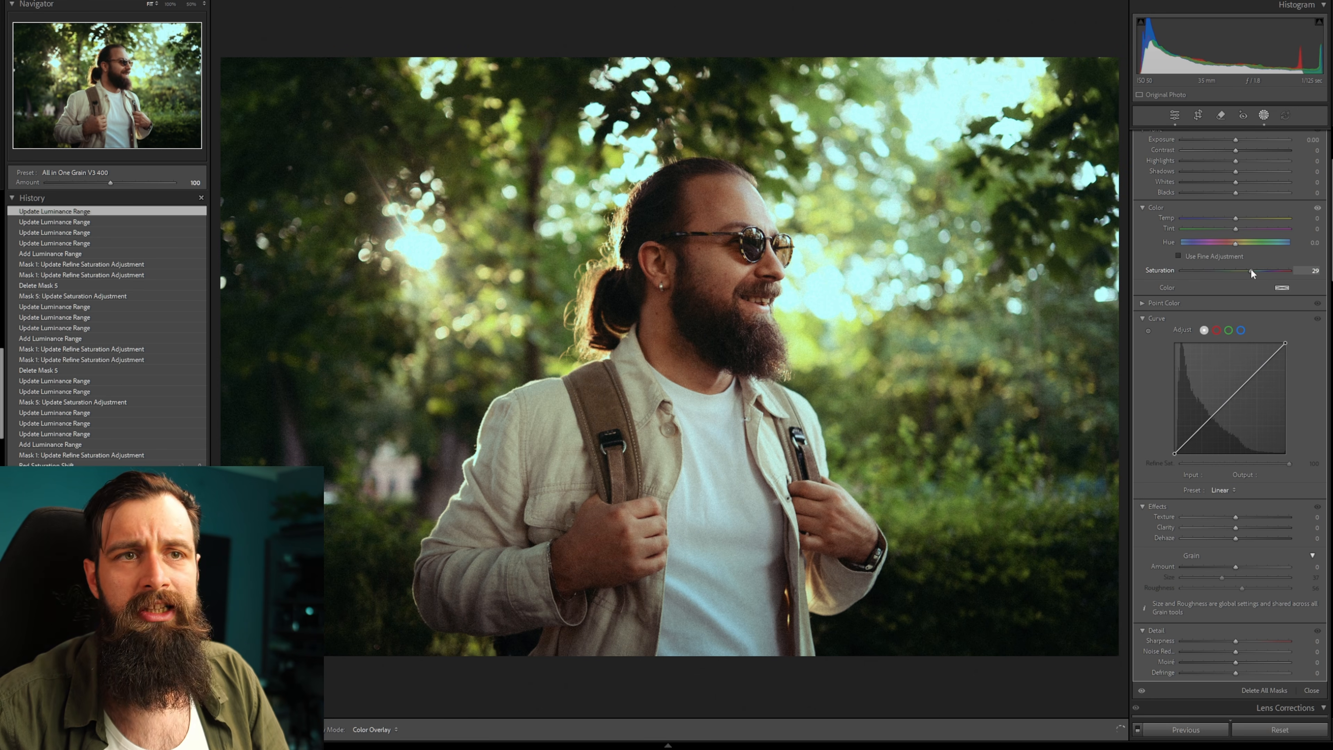
left_click_drag(1250, 267, 1247, 270)
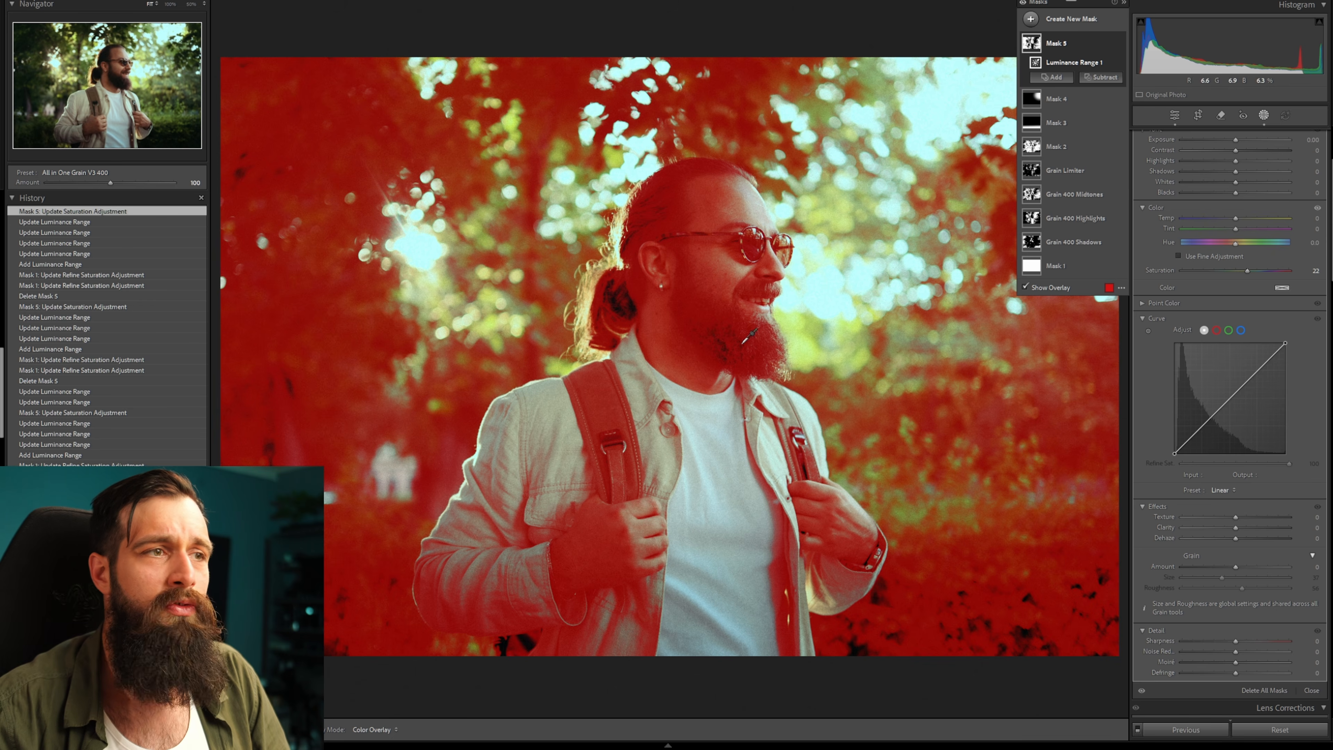
scroll(1185, 147, "up", 3)
left_click_drag(1178, 153, 1198, 152)
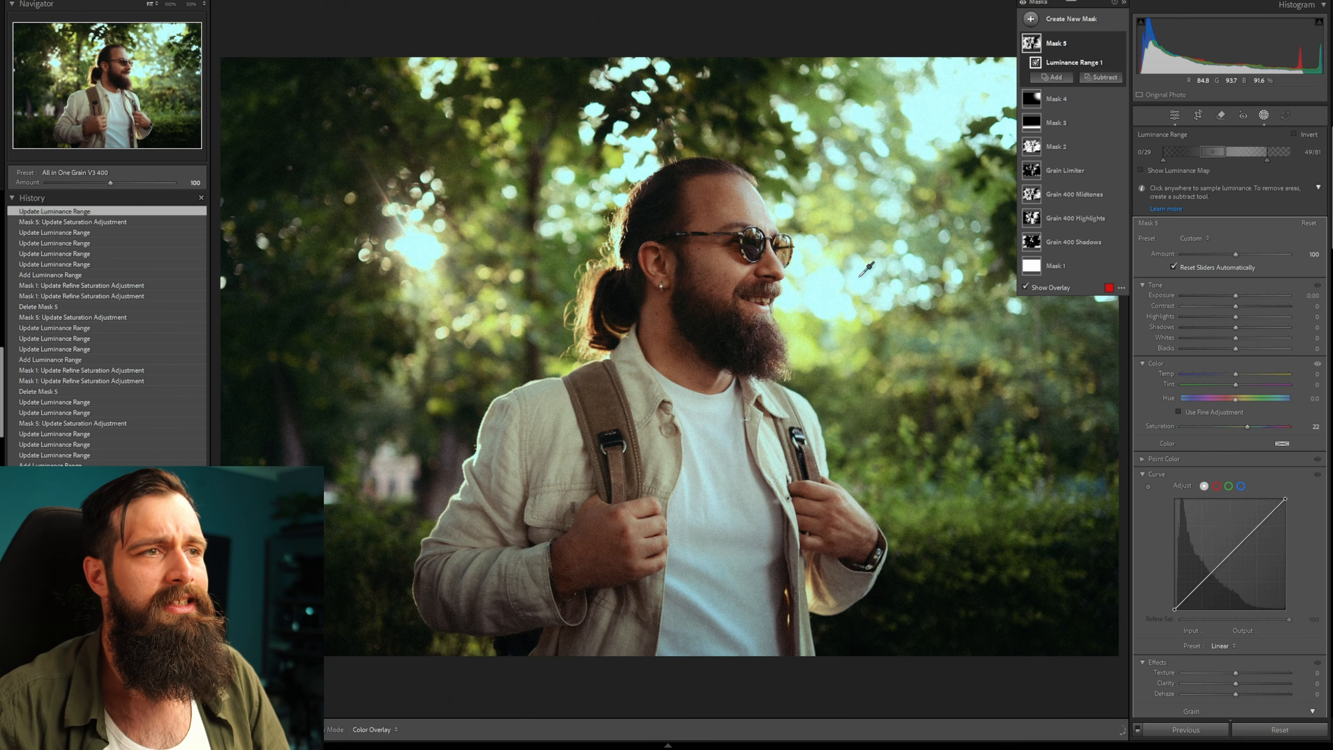